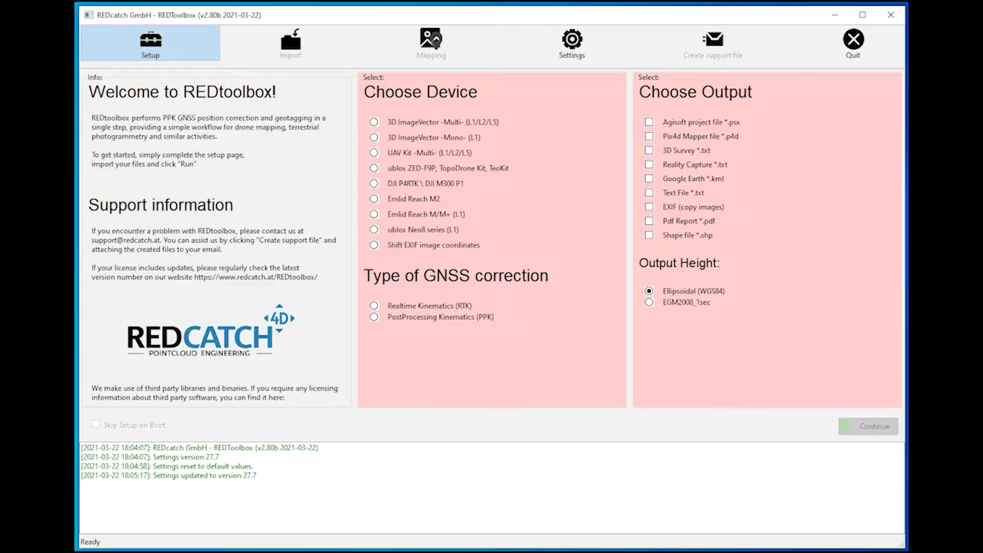
# - Select the DJI M300 P1 device and tick Agisoft project, Google Earth KML, text file and EXIF image outputs
pyautogui.click(374, 184)
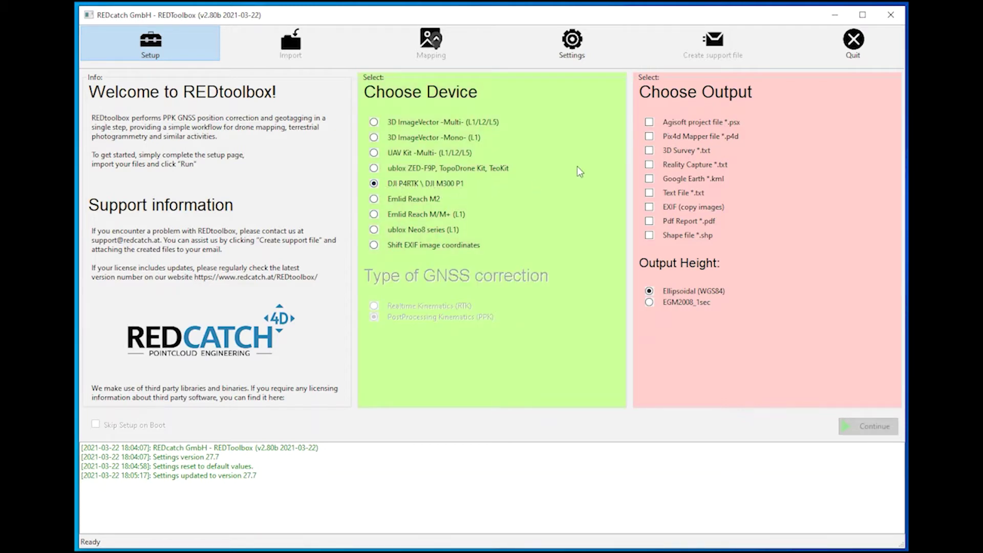
pyautogui.click(649, 123)
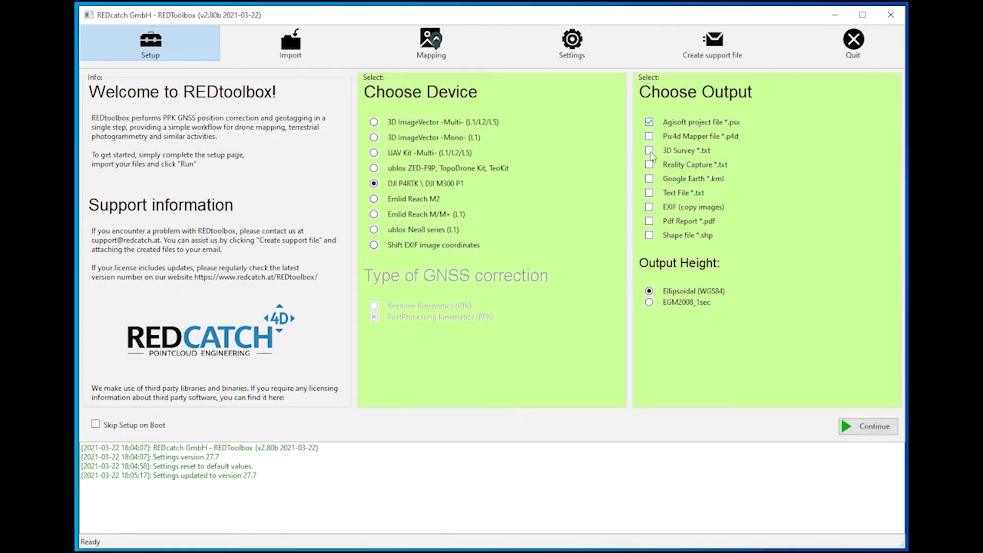
pyautogui.click(649, 178)
pyautogui.click(649, 193)
pyautogui.click(649, 207)
# - Import all 255 drone images from the image folder
pyautogui.click(854, 427)
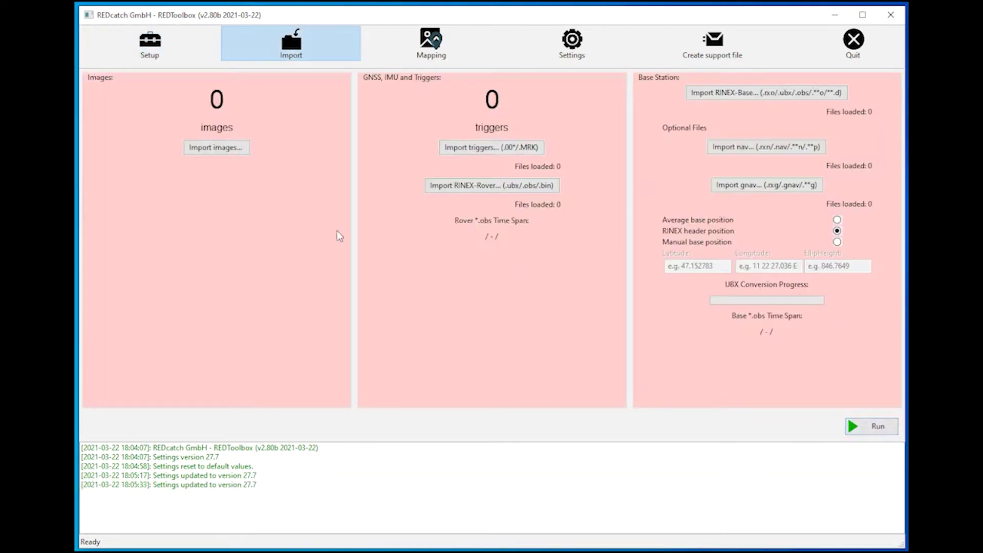
pyautogui.click(244, 149)
pyautogui.click(337, 137)
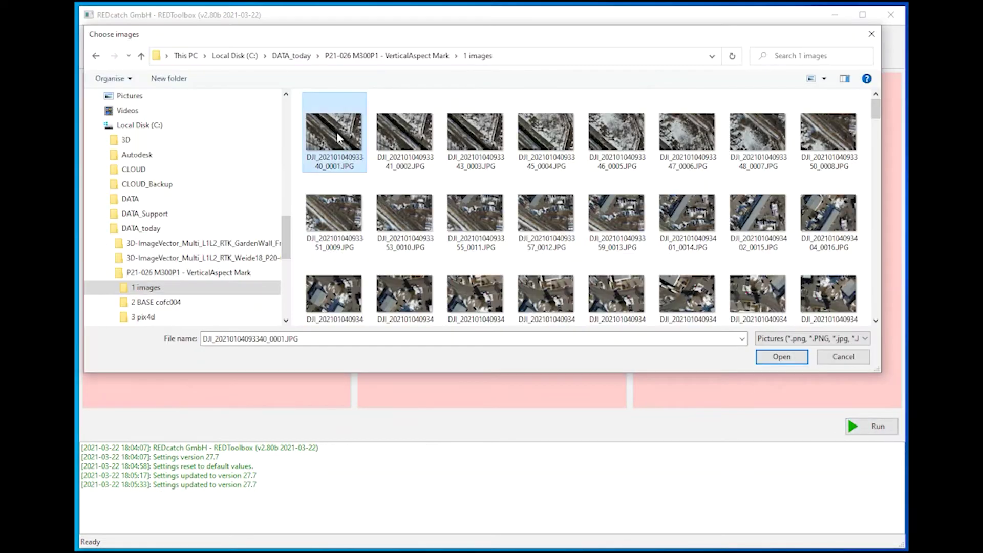
pyautogui.hotkey('ctrl', 'a')
pyautogui.press('Return')
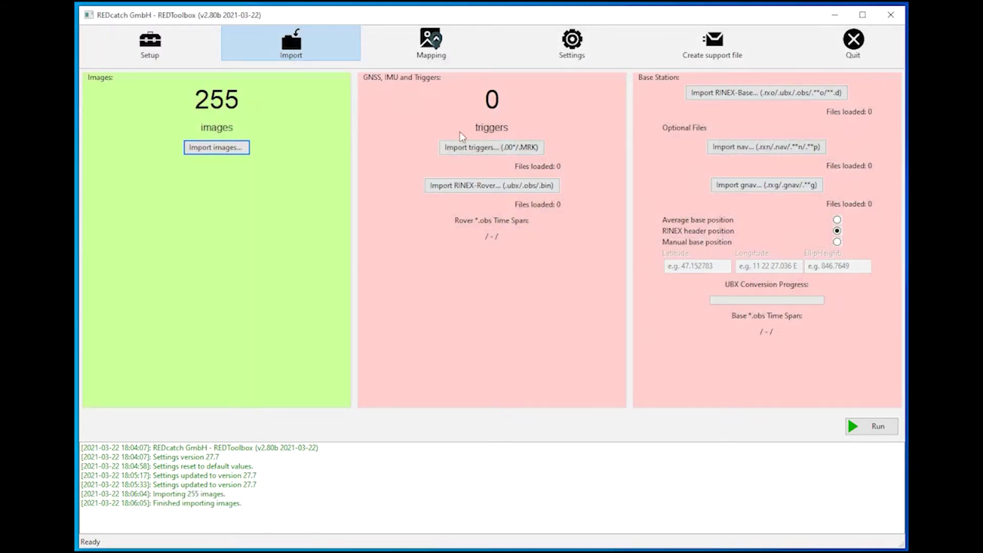
# - Load the Timestamp.MRK trigger file and the PPKRAW.bin rover data, converted to RINEX OBS
pyautogui.click(473, 149)
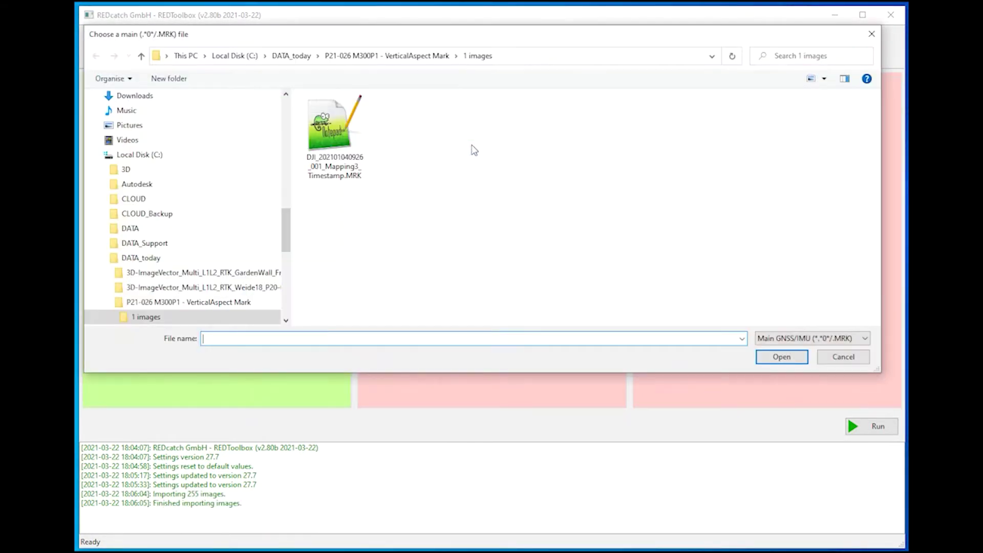
pyautogui.click(340, 132)
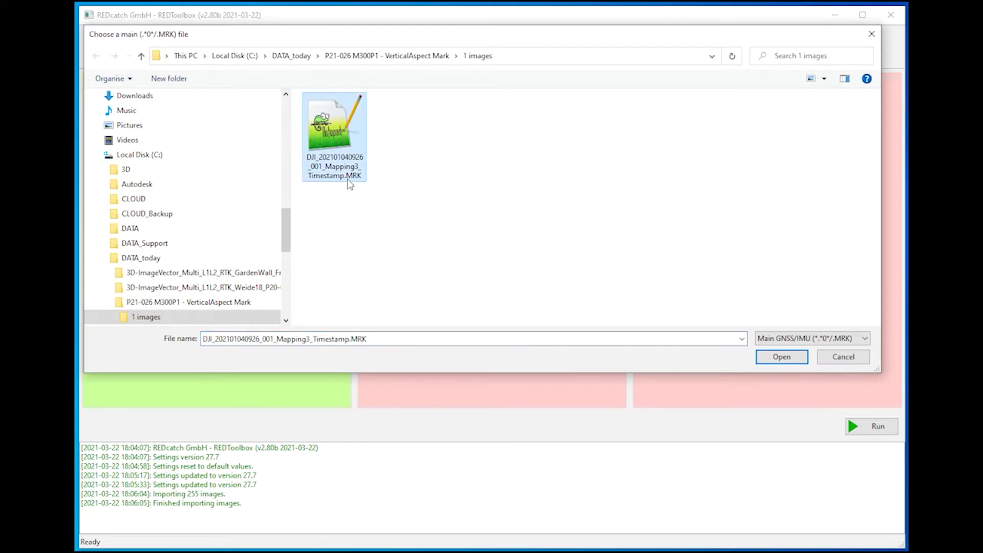
pyautogui.click(781, 357)
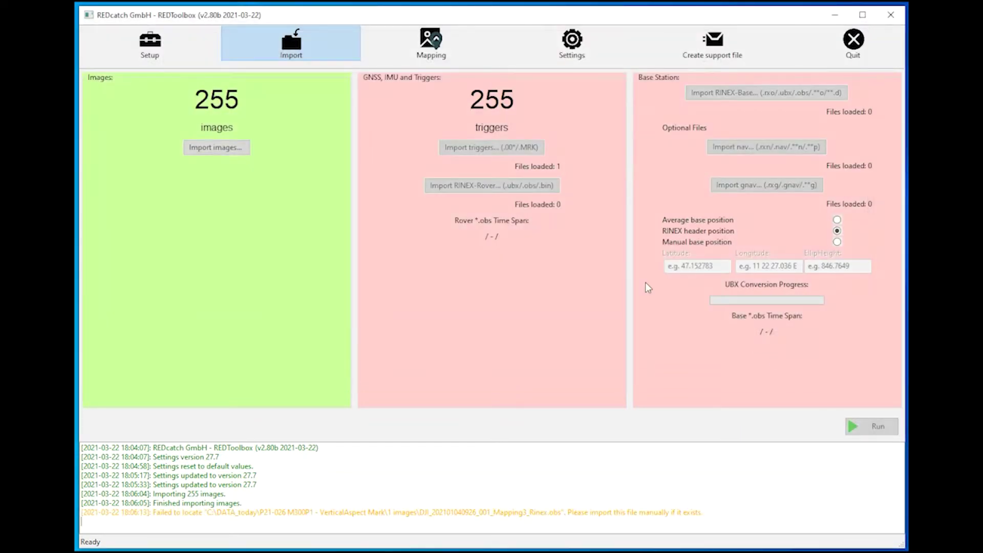
pyautogui.click(551, 192)
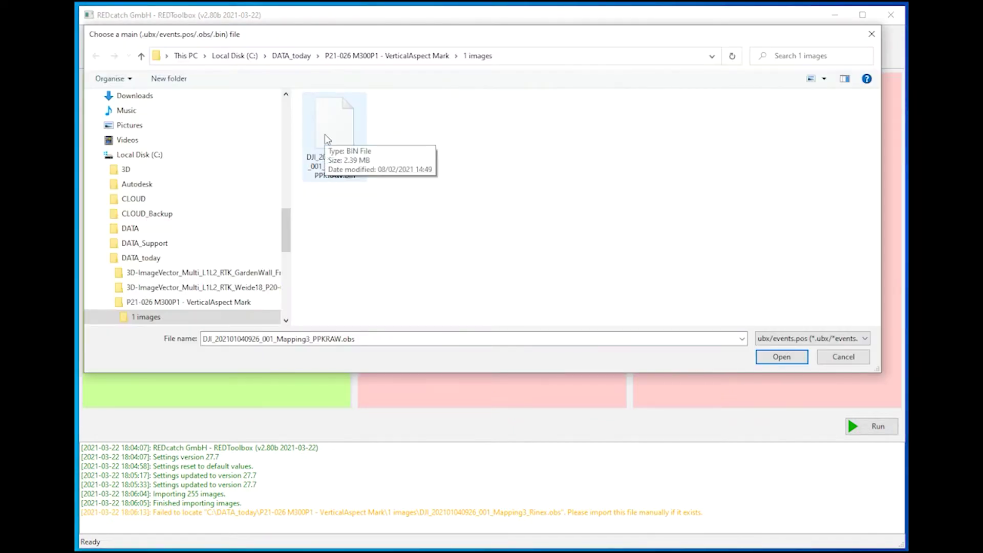
pyautogui.click(325, 134)
pyautogui.click(770, 359)
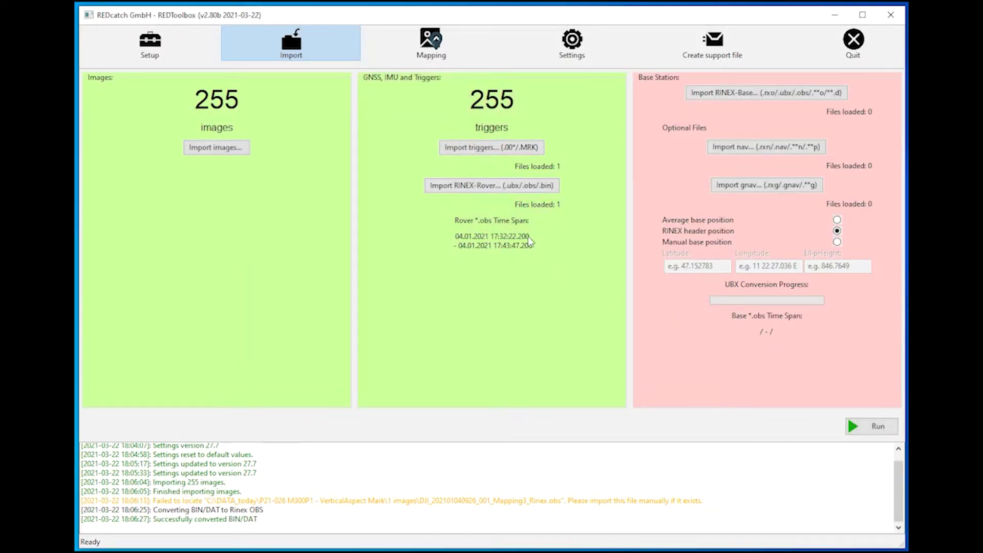
# - Load base file cofc0040.21o from the 2 BASE cofc004 folder, bringing in its .21n and .21g files
pyautogui.click(695, 95)
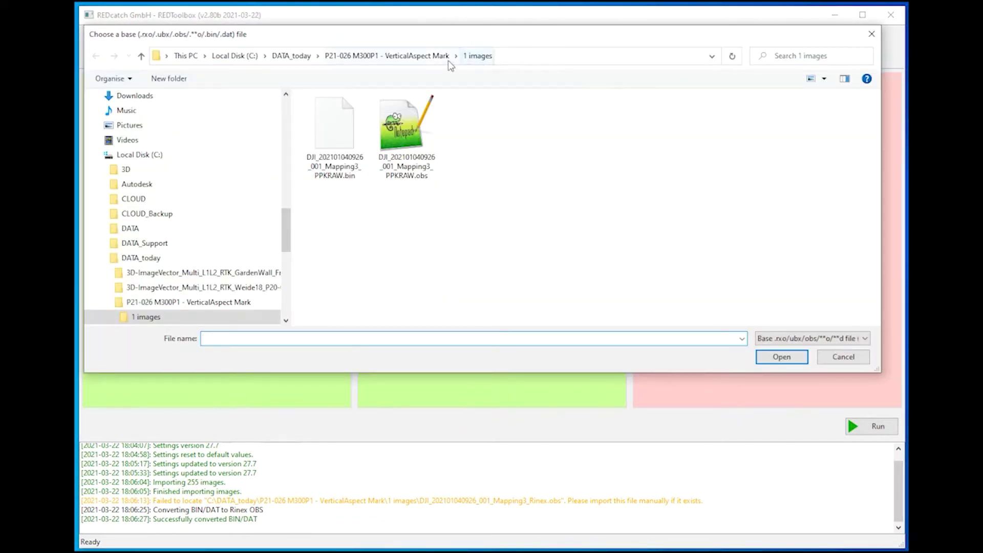
pyautogui.click(448, 57)
pyautogui.doubleClick(353, 128)
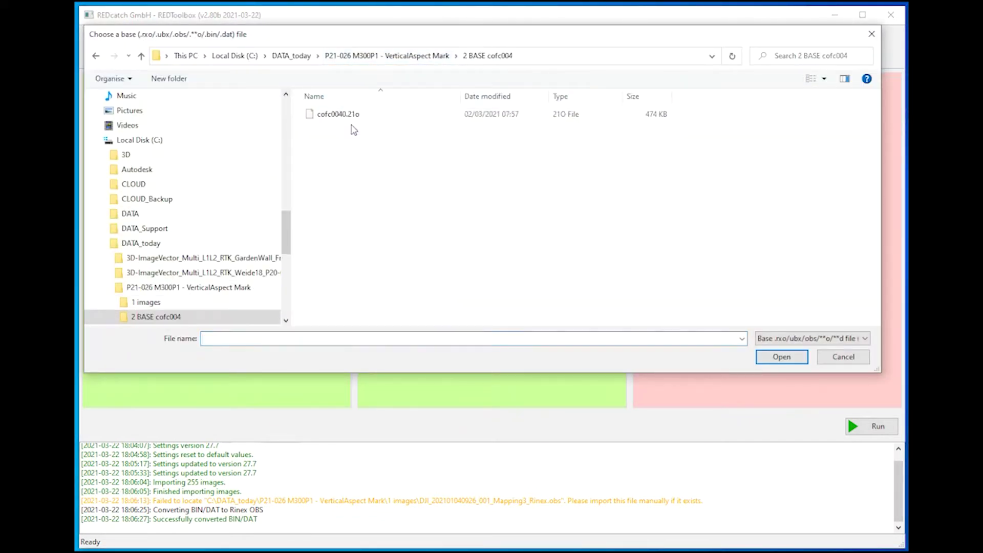
pyautogui.click(351, 119)
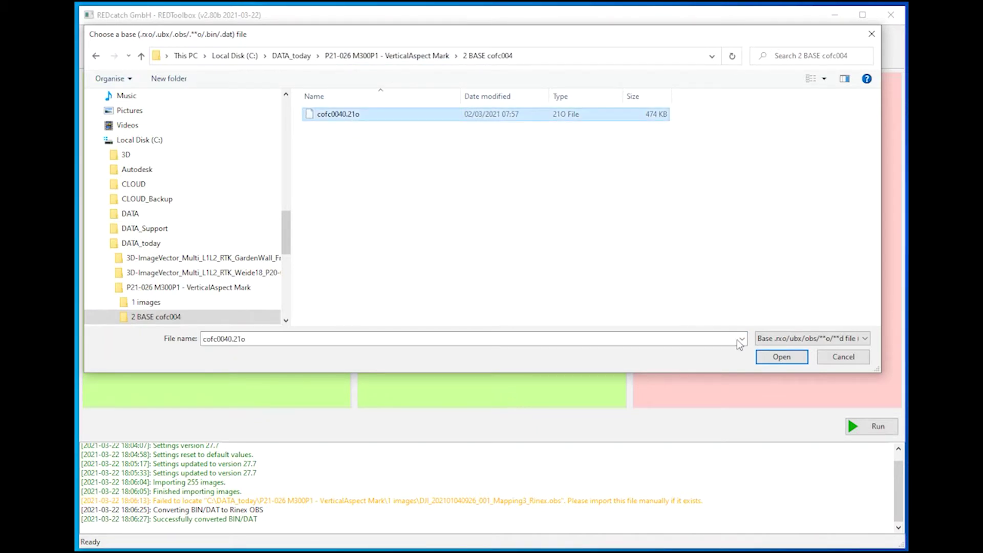
pyautogui.click(763, 360)
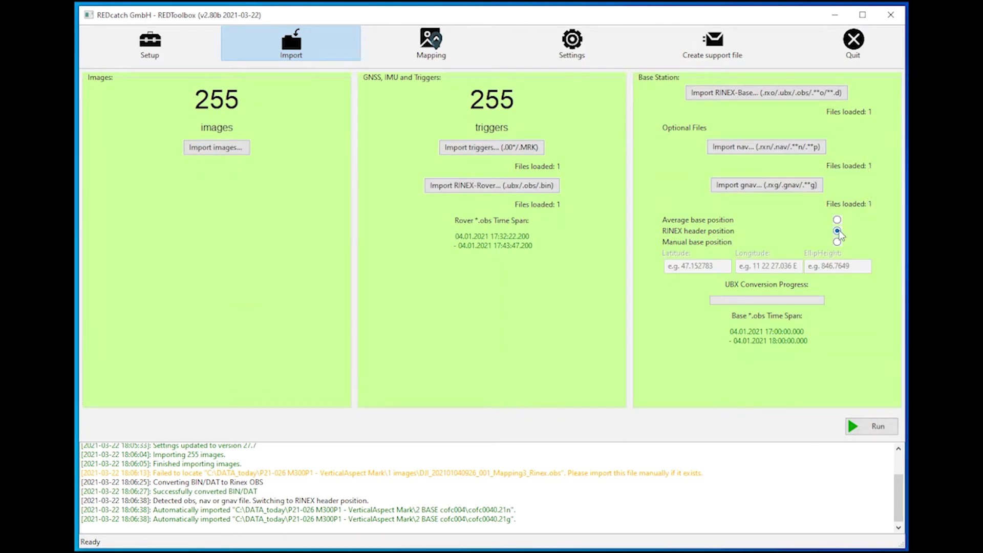
# - Run the PPK processing and review the Mapping table of triggers matched to images at a 28794.986 s offset
pyautogui.click(861, 434)
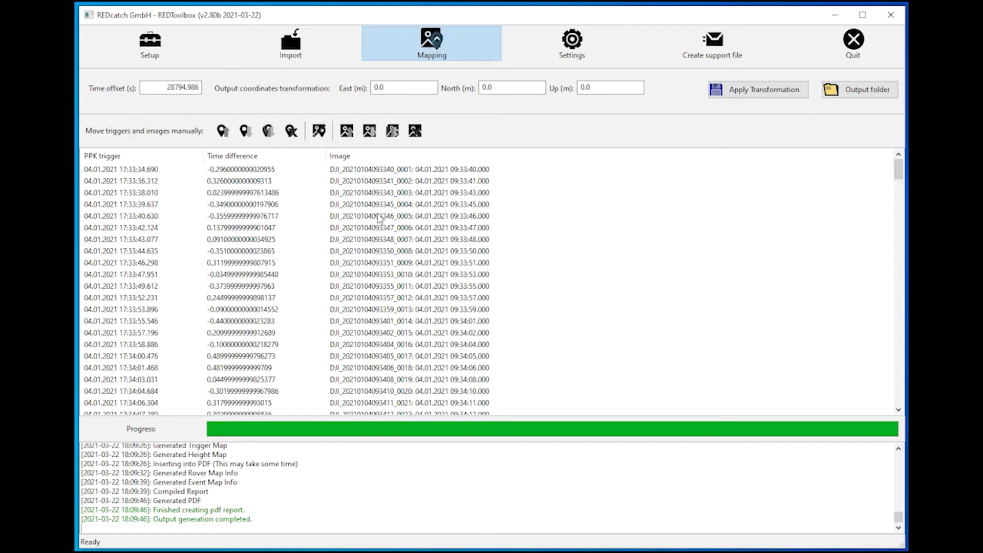
pyautogui.scroll(-20, 379, 220)
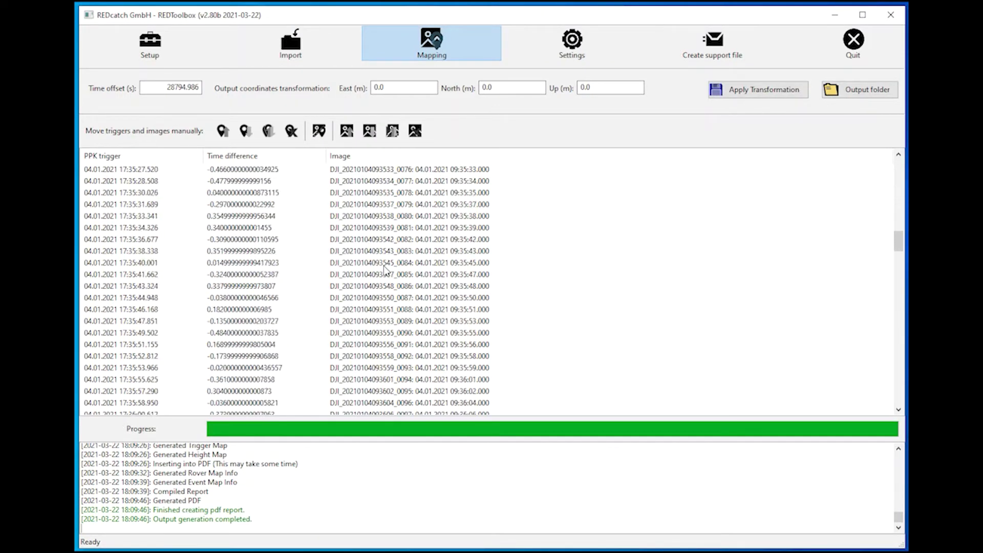
pyautogui.scroll(-20, 384, 265)
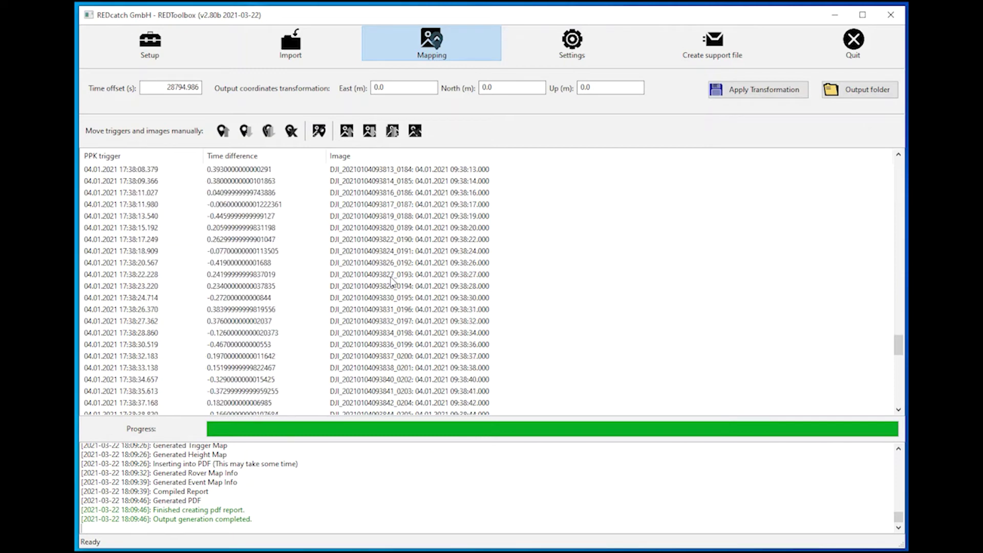
pyautogui.scroll(-4, 392, 280)
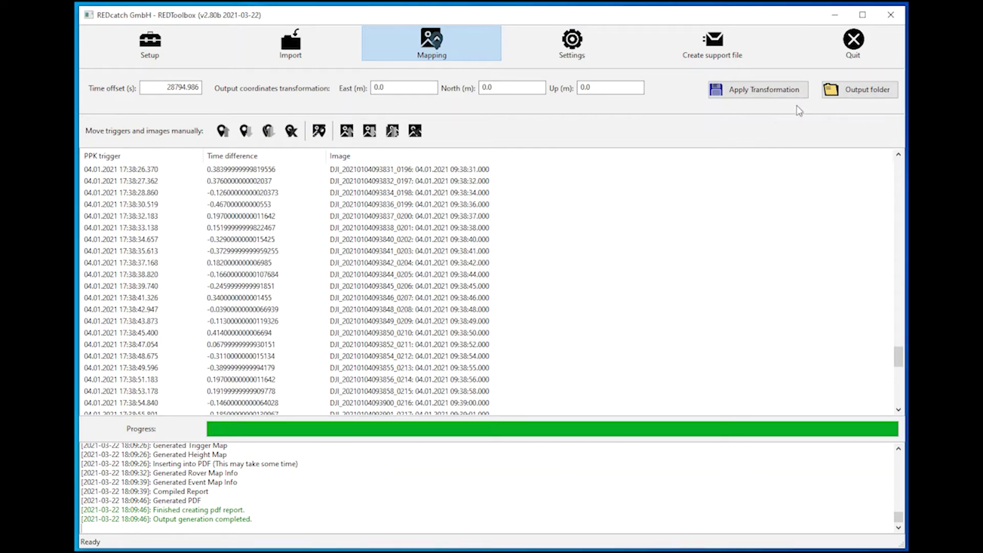
# - Open report.pdf from the outputs folder and review its 100% Fix statistics and page-3 Trigger Map
pyautogui.click(845, 96)
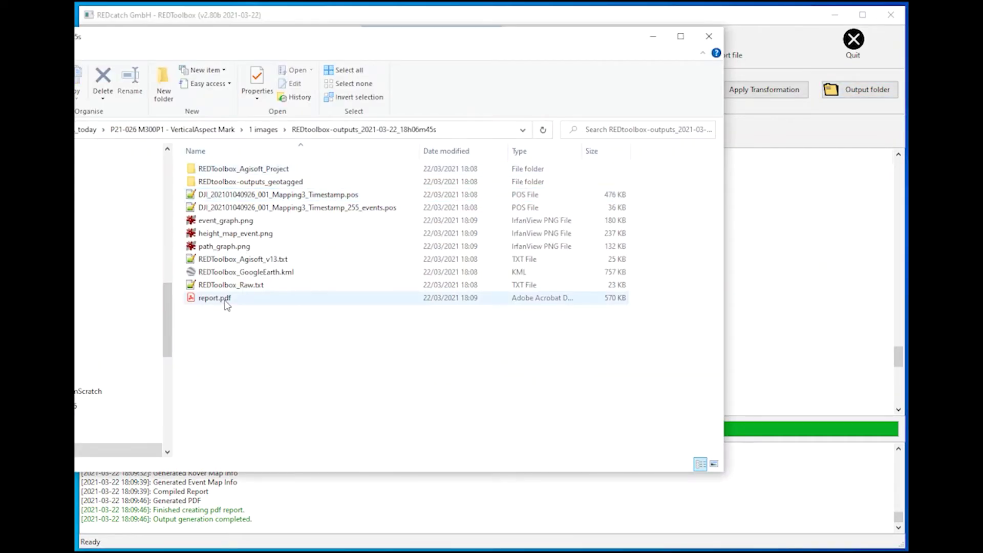
pyautogui.doubleClick(225, 300)
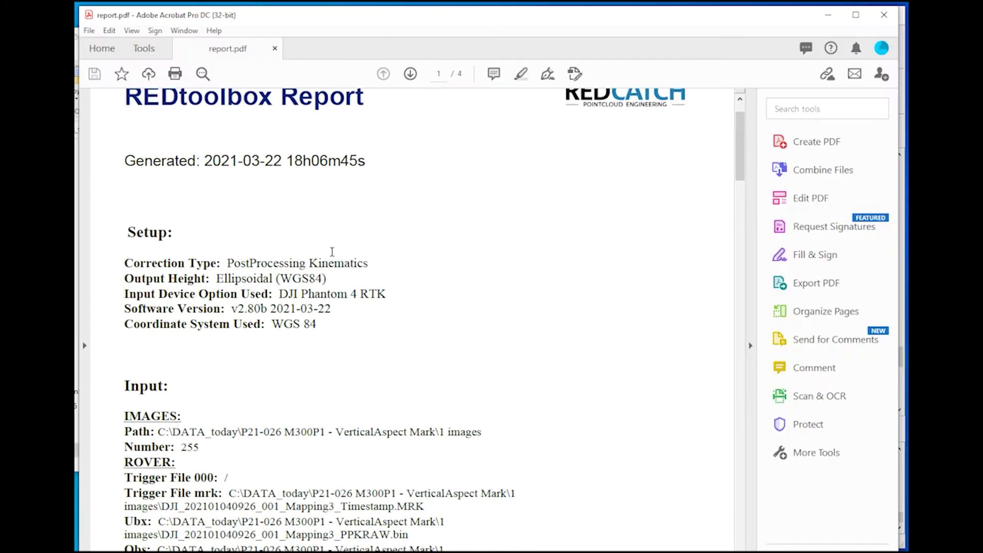
pyautogui.scroll(-5, 332, 251)
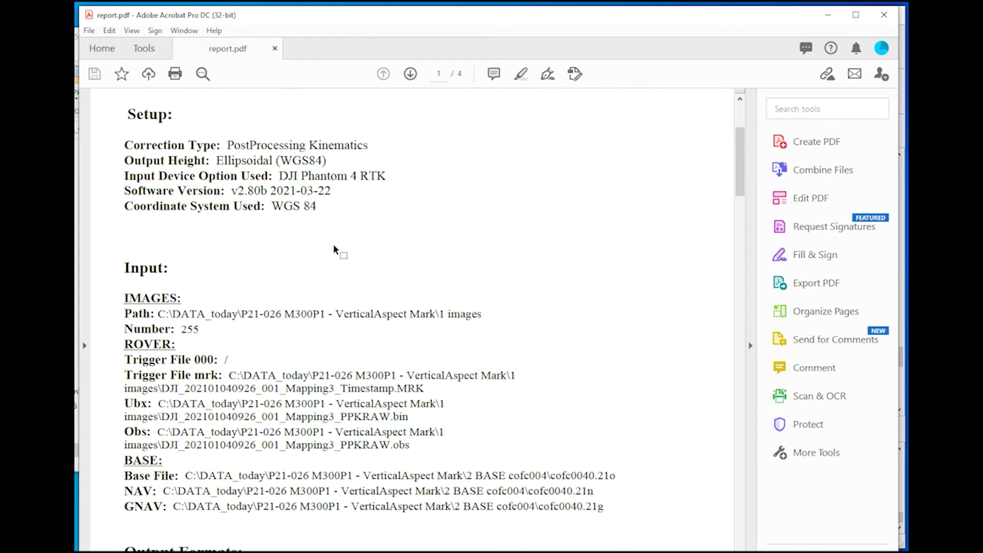
pyautogui.scroll(-10, 334, 251)
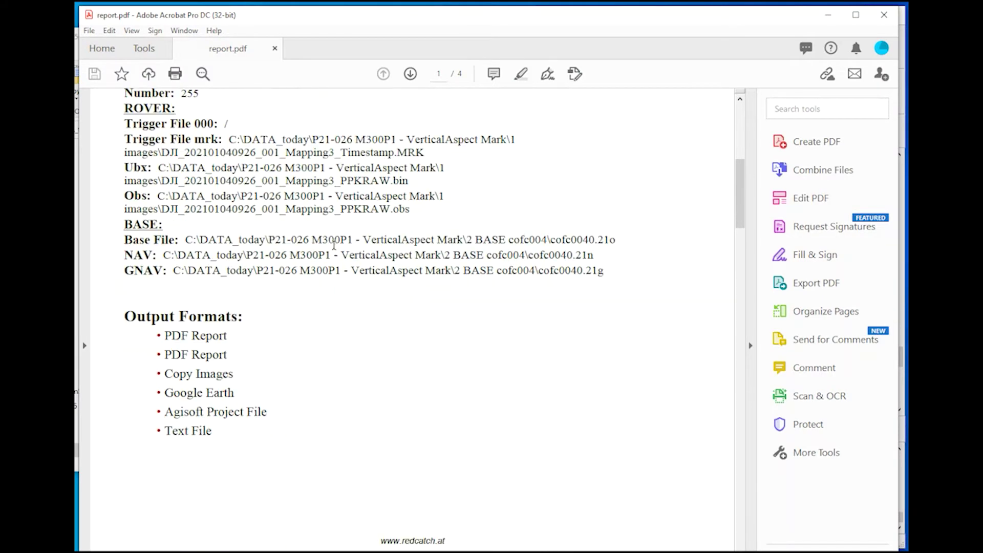
pyautogui.scroll(-20, 334, 245)
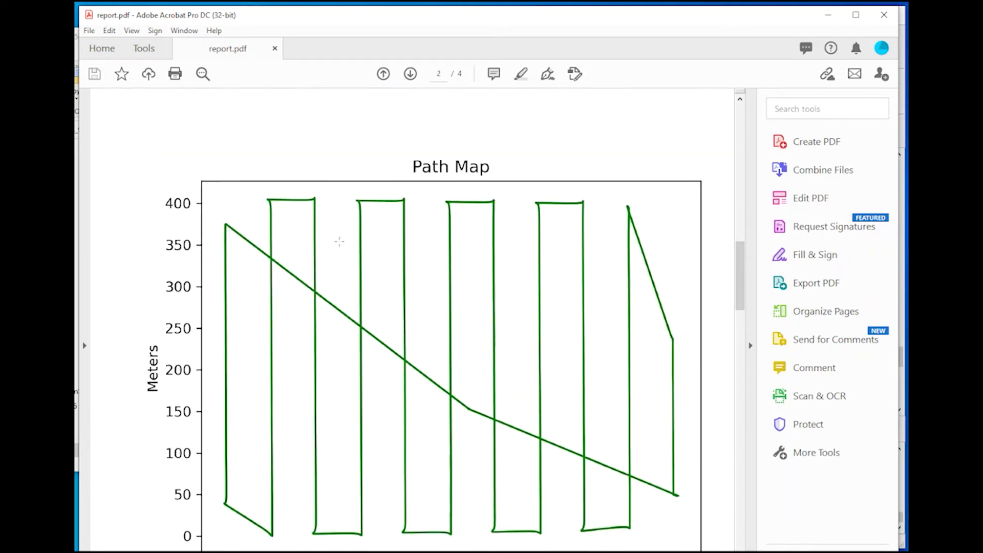
pyautogui.scroll(-1, 339, 241)
pyautogui.scroll(-9, 580, 423)
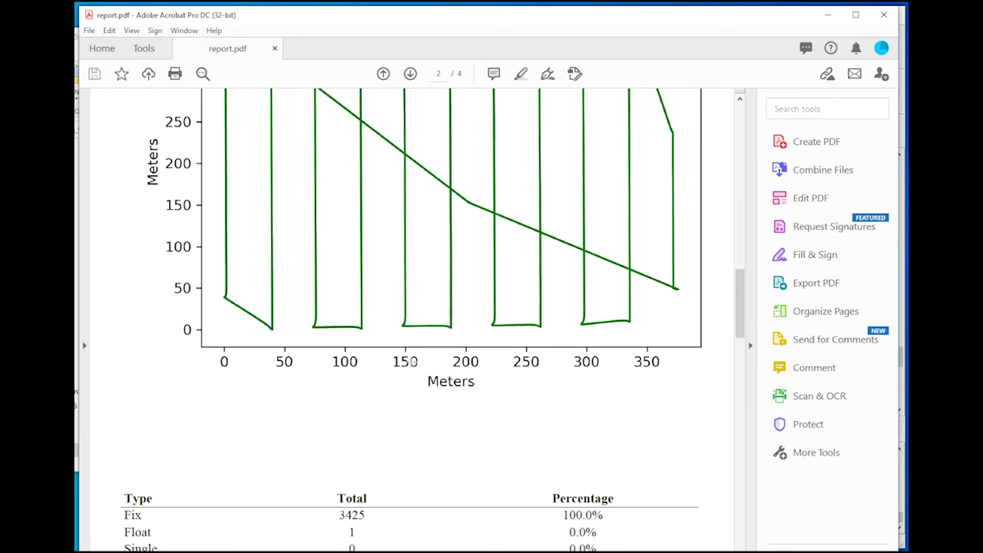
pyautogui.moveTo(115, 433); pyautogui.dragTo(158, 427)
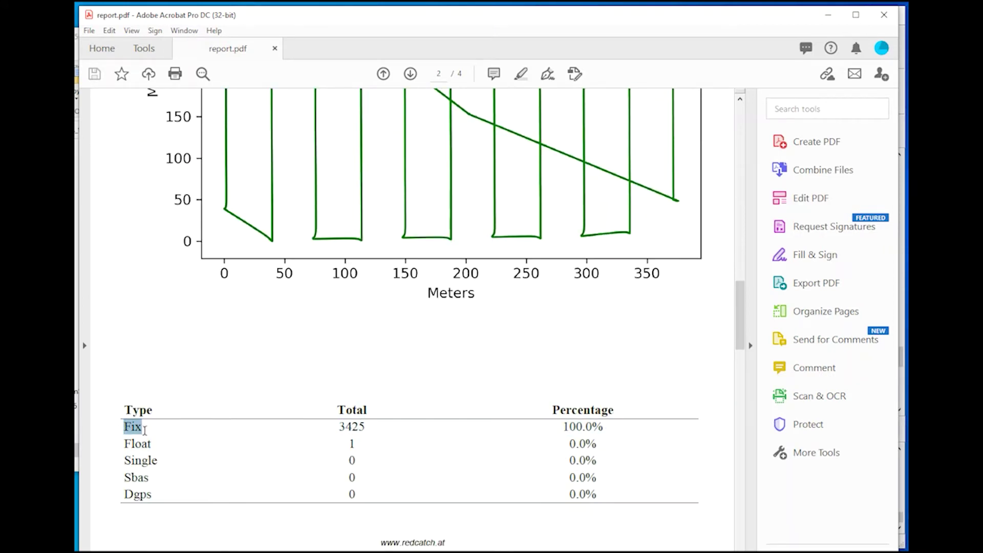
pyautogui.scroll(-20, 489, 362)
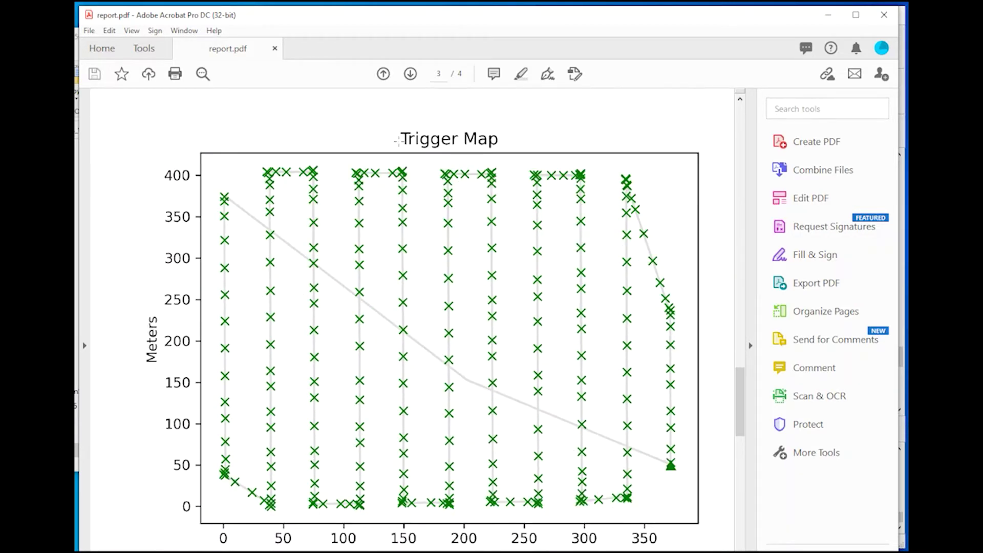
pyautogui.scroll(-12, 376, 148)
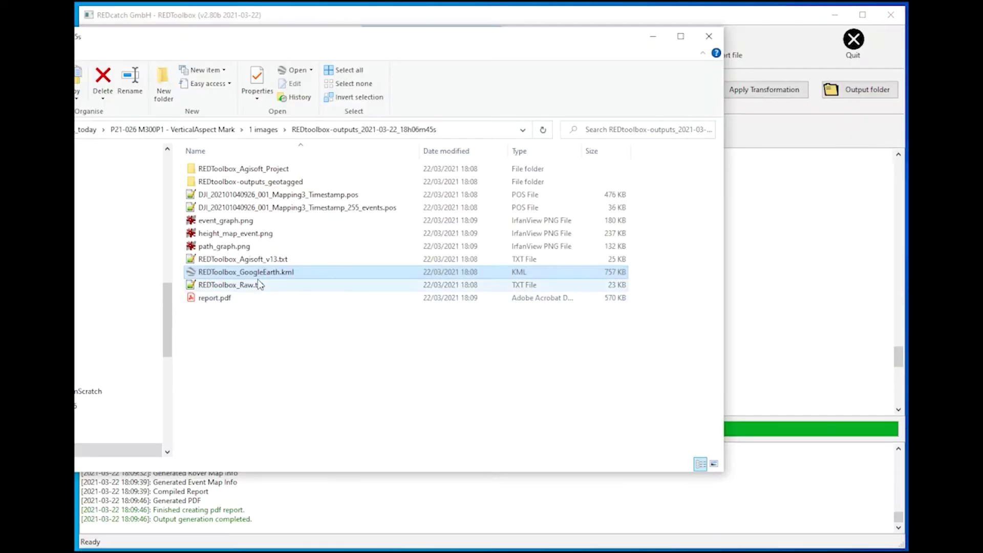
# - View REDToolbox_GoogleEarth.kml image markers over the site in Google Earth Pro, then close discarding temporary places
pyautogui.doubleClick(257, 273)
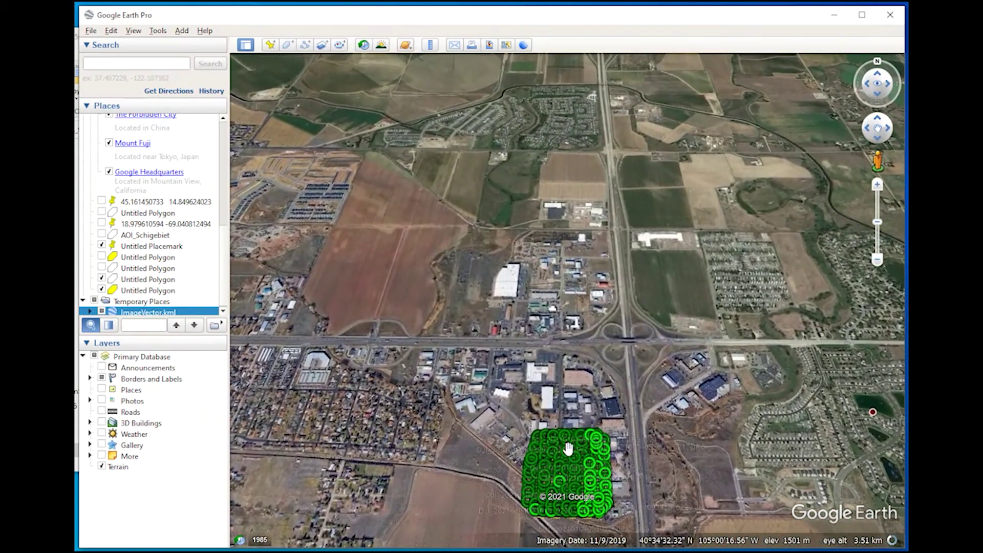
pyautogui.moveTo(567, 464); pyautogui.dragTo(586, 323)
pyautogui.scroll(-3, 618, 350)
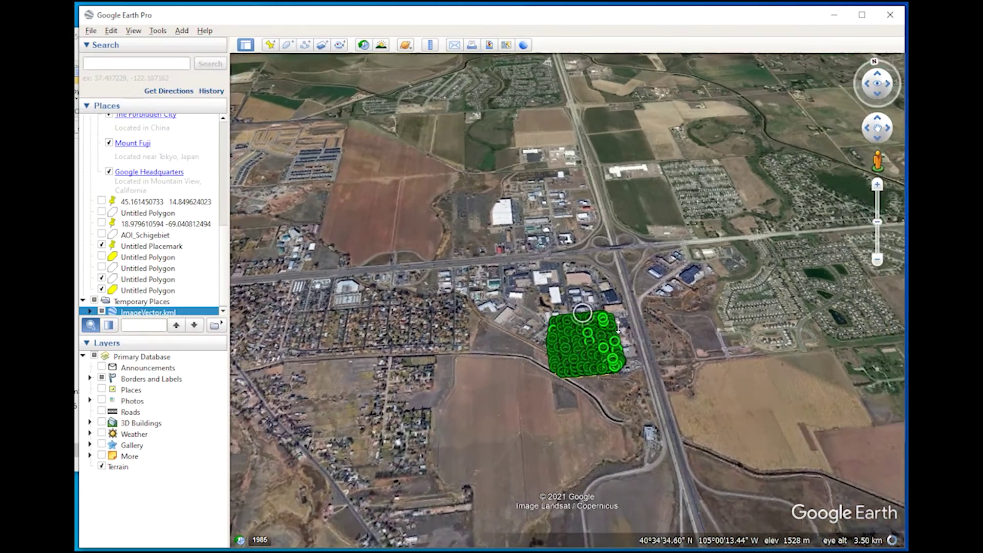
pyautogui.scroll(4, 618, 350)
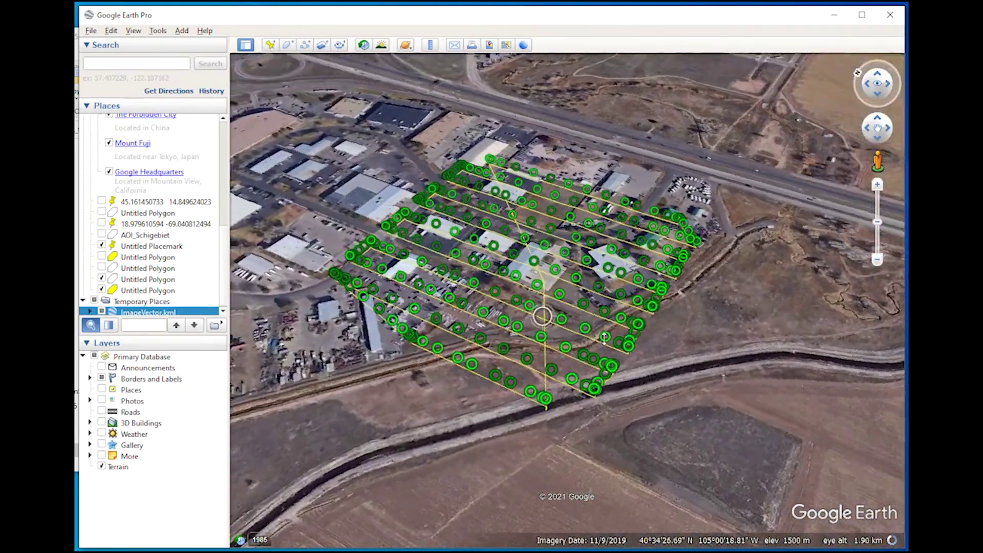
pyautogui.moveTo(604, 337); pyautogui.dragTo(834, 384)
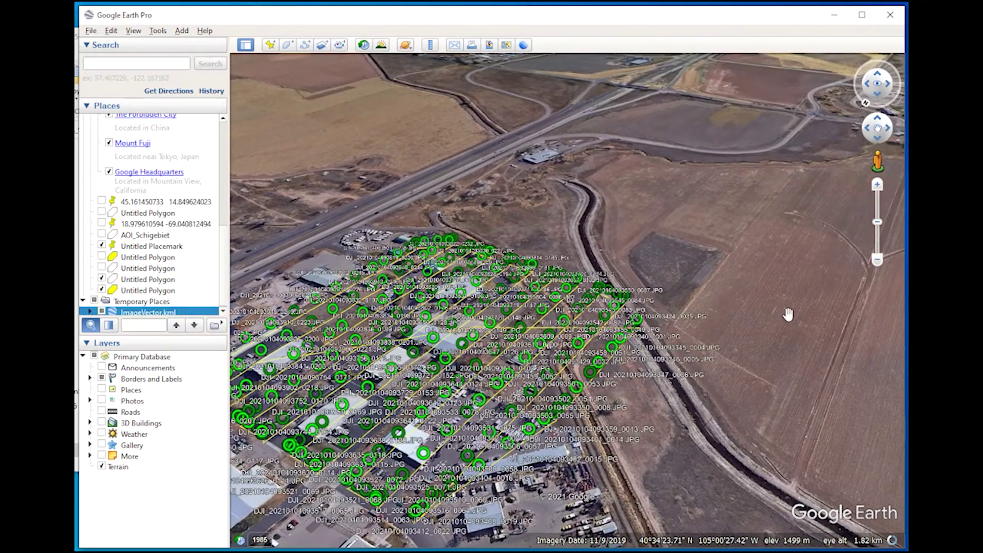
pyautogui.click(889, 21)
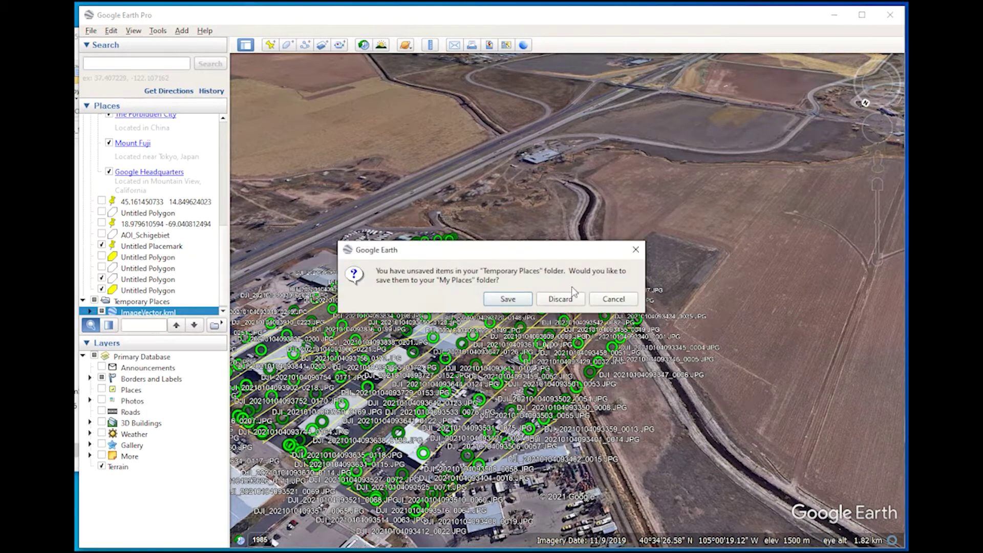
pyautogui.click(562, 300)
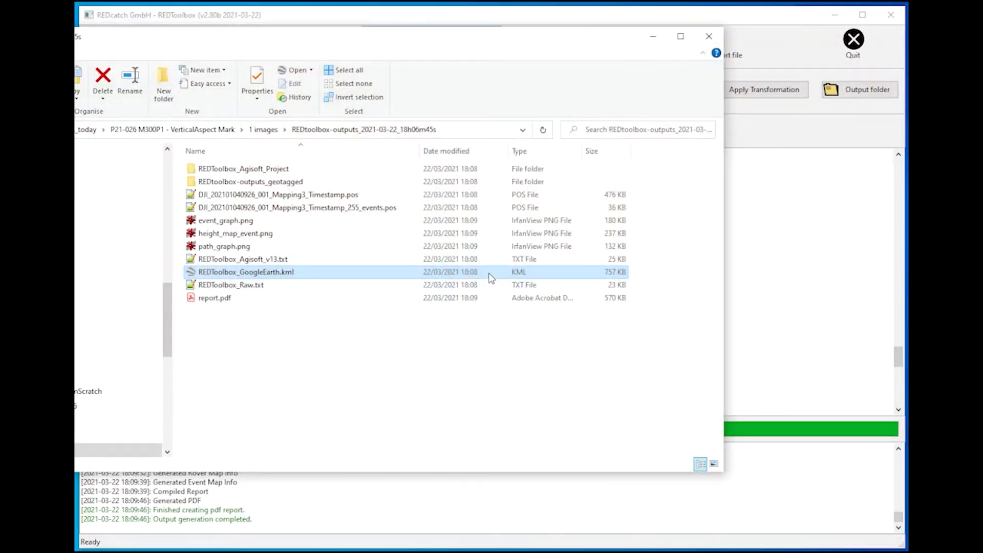
# - Open REDToolbox_Raw.txt and select its column header line and the image 0011 line
pyautogui.doubleClick(476, 284)
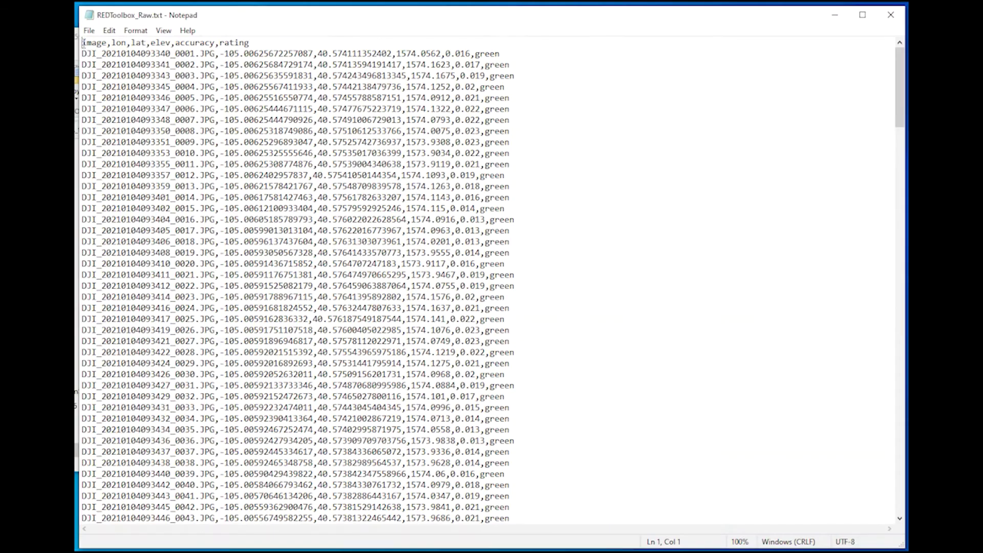
pyautogui.moveTo(84, 43); pyautogui.dragTo(259, 40)
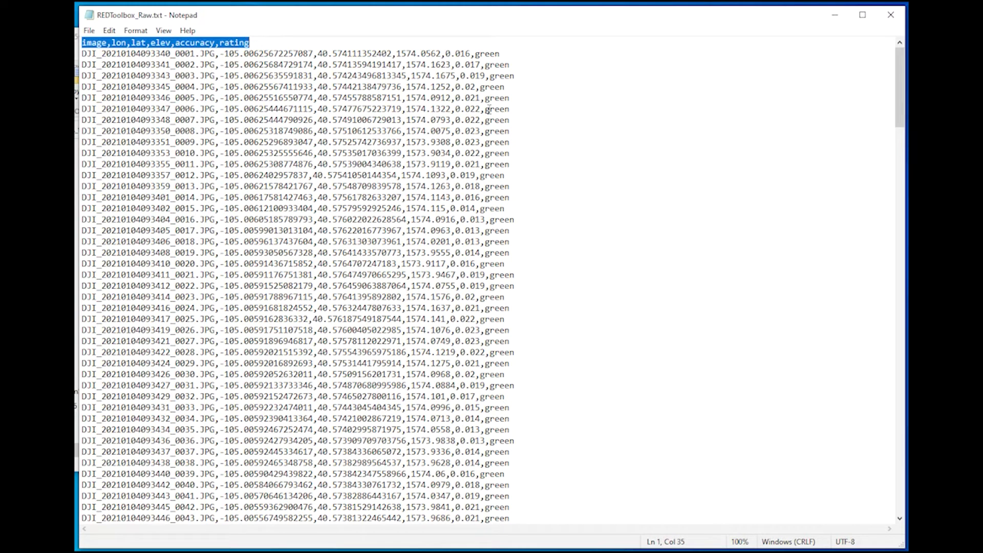
pyautogui.moveTo(511, 164); pyautogui.dragTo(81, 165)
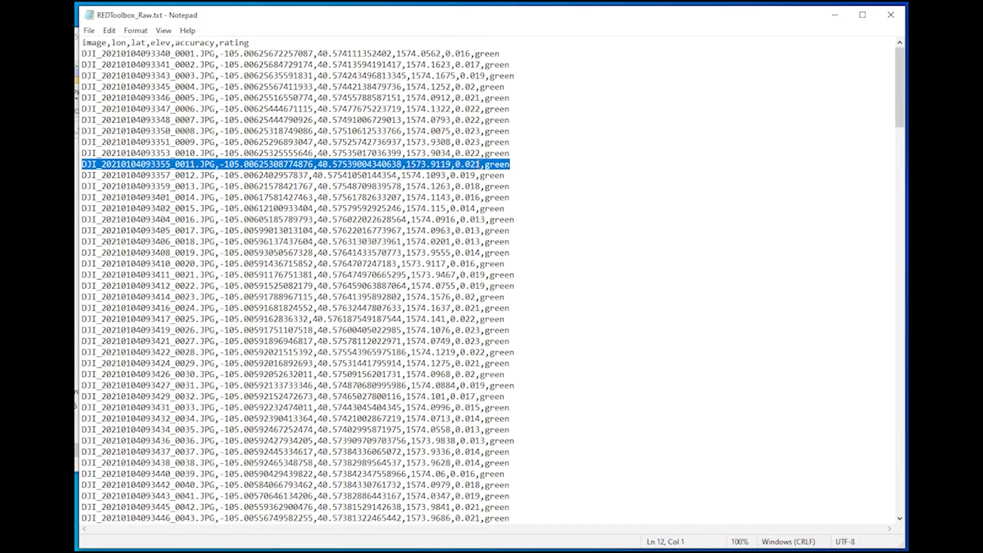
# - Close Notepad and open REDToolbox_Agisoft_Project.psx in Metashape
pyautogui.click(890, 15)
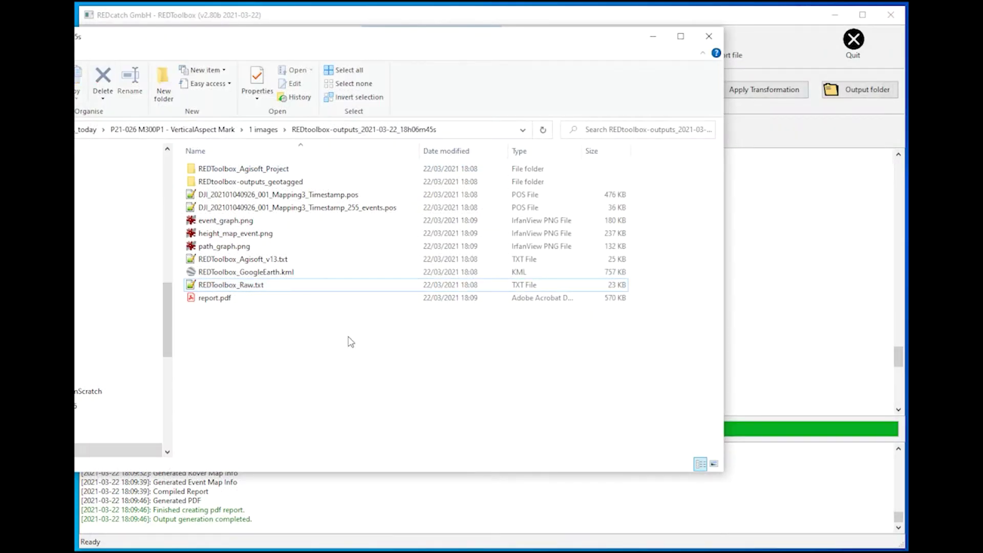
pyautogui.doubleClick(256, 170)
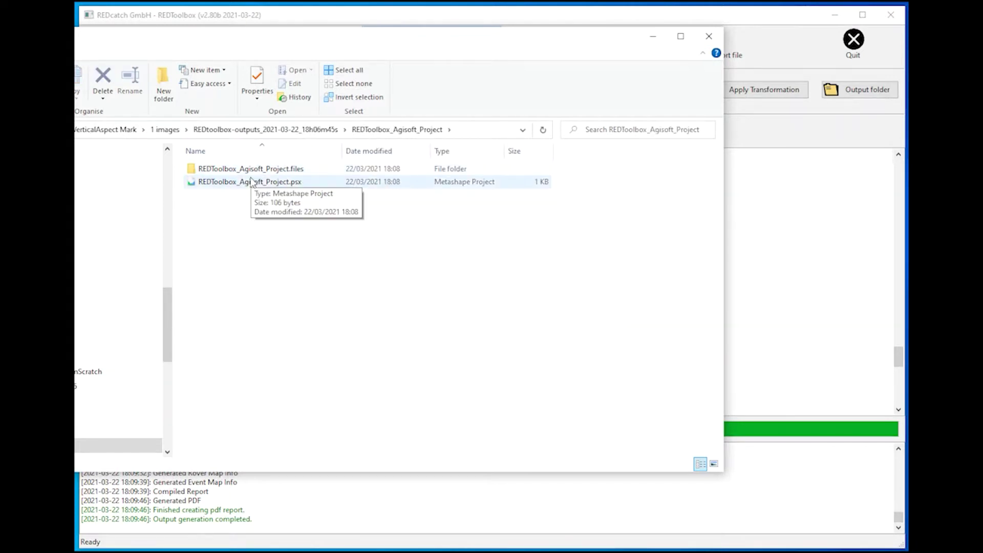
pyautogui.doubleClick(251, 182)
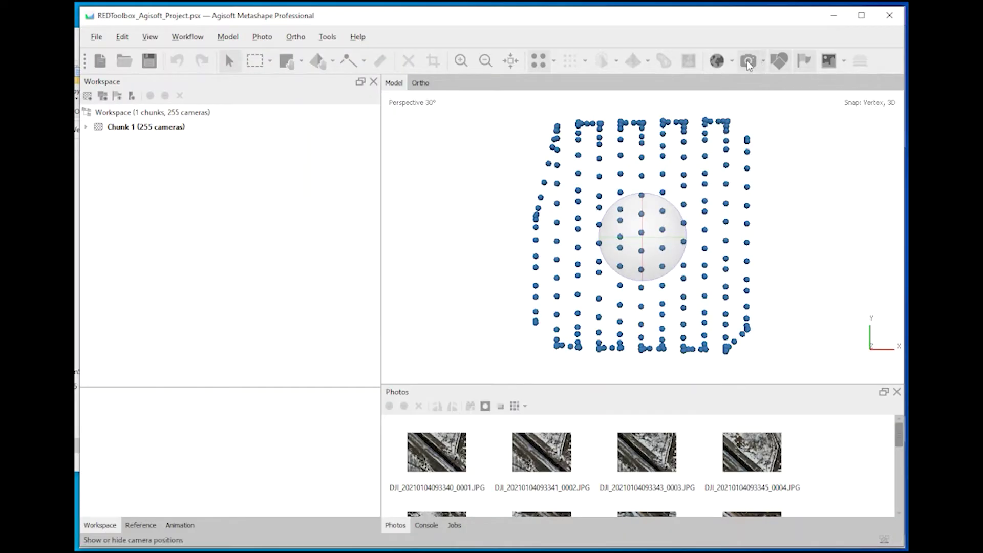
# - Show the satellite basemap and the Reference pane's camera coordinates table
pyautogui.click(717, 62)
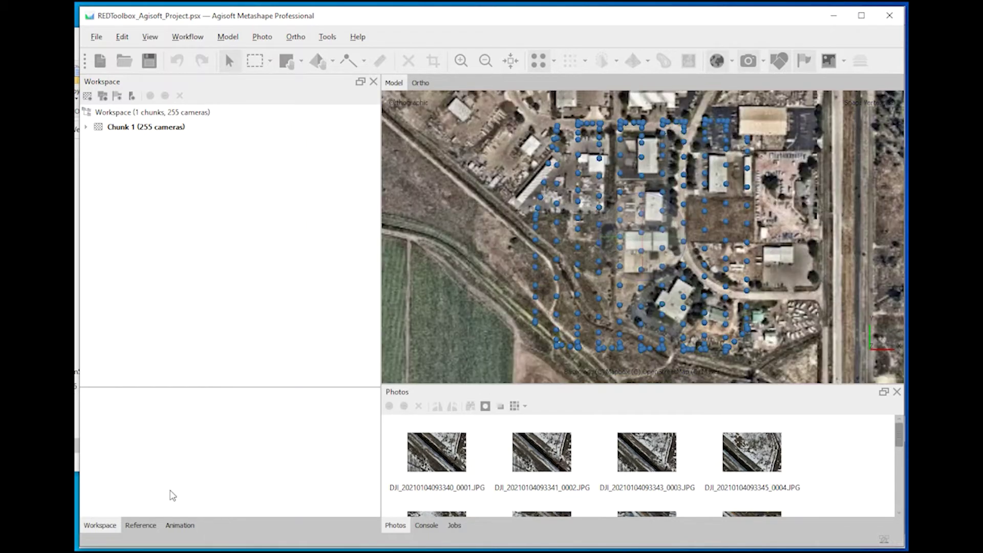
pyautogui.click(134, 525)
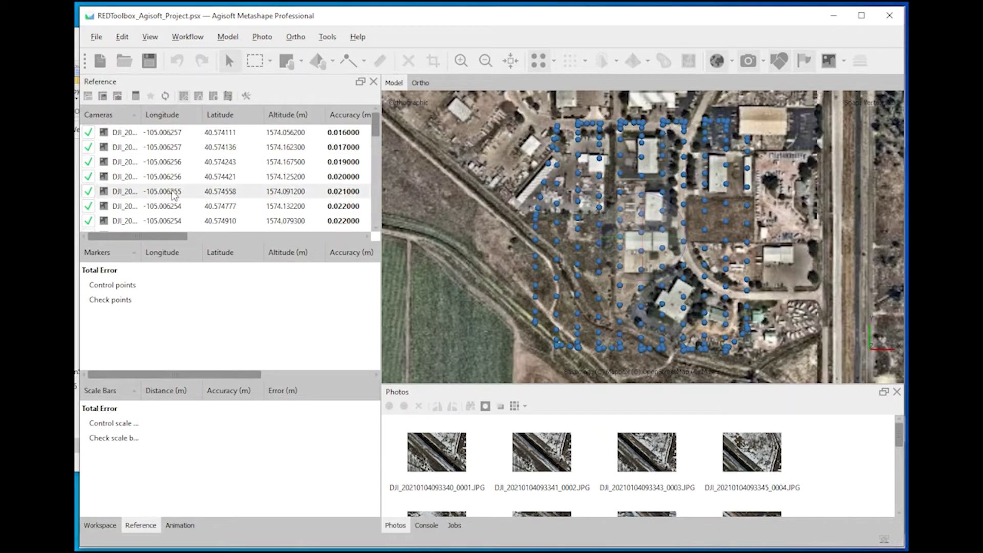
pyautogui.moveTo(172, 238); pyautogui.dragTo(204, 236)
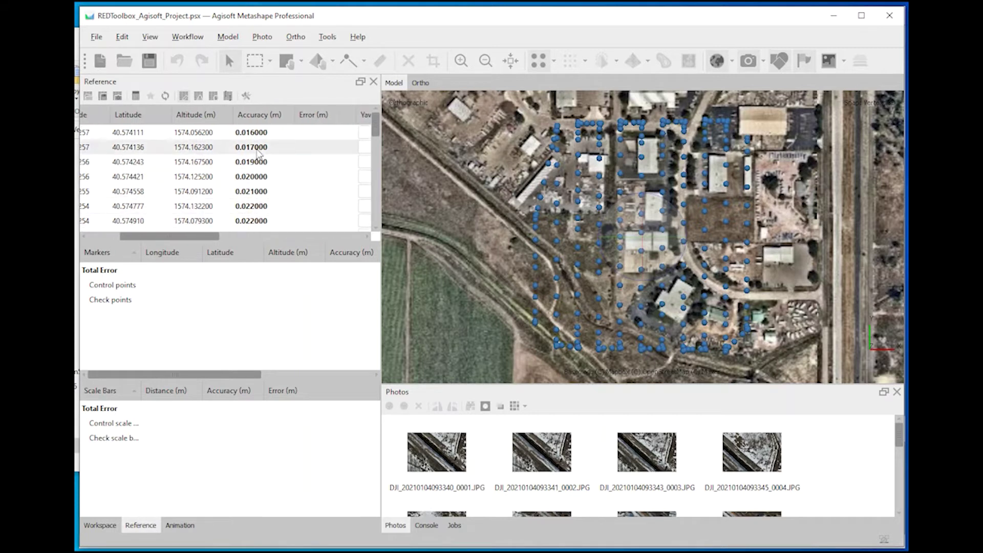
# - Set Align Photos to High accuracy with an 80,000 key point limit
pyautogui.click(187, 37)
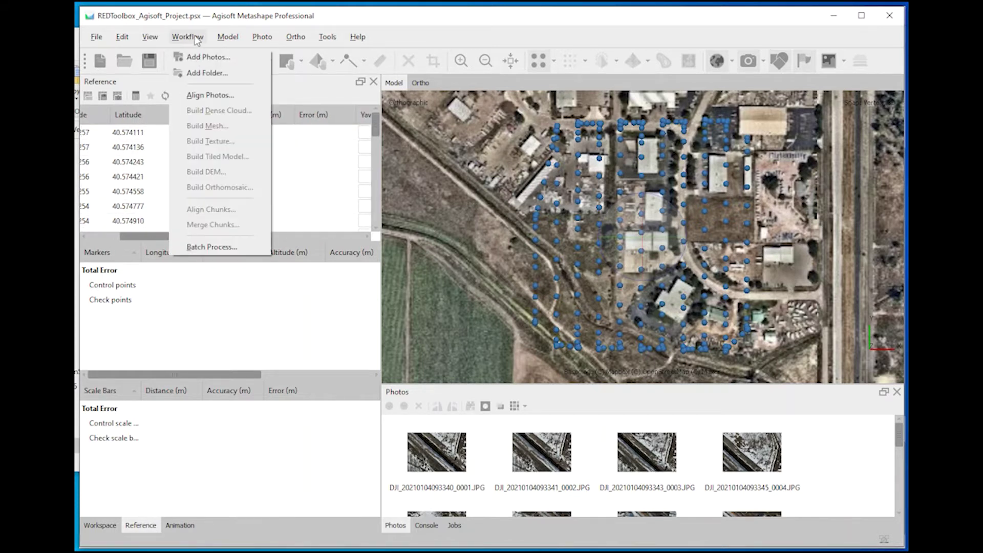
pyautogui.click(209, 97)
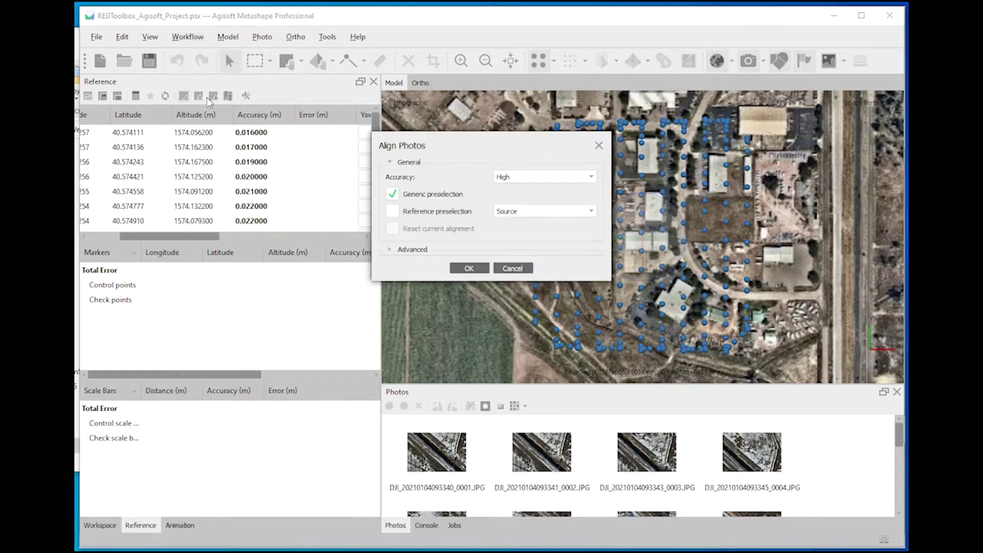
pyautogui.click(389, 249)
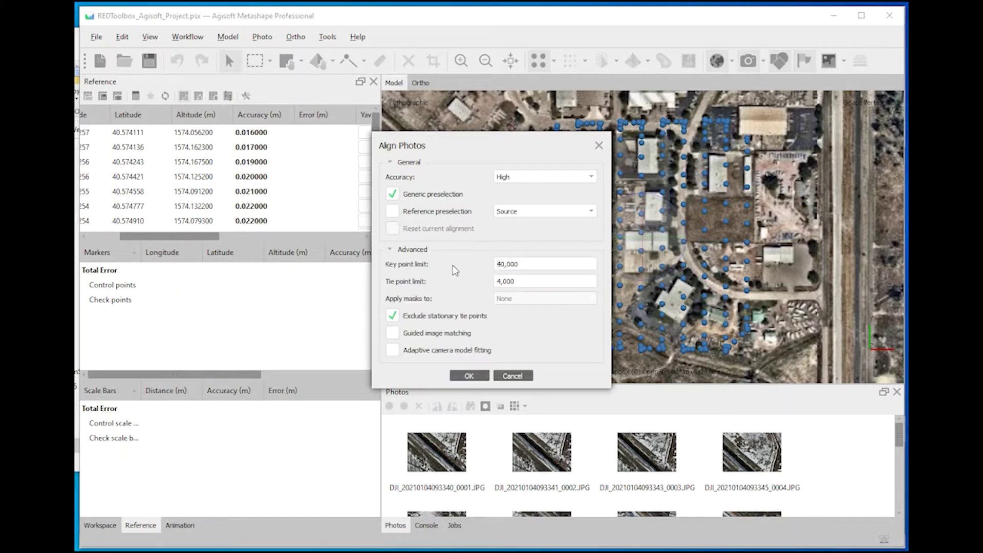
pyautogui.press('BackSpace')
pyautogui.write('8')
# - Start the photo alignment and enlarge the progress window to follow the processing log
pyautogui.click(467, 377)
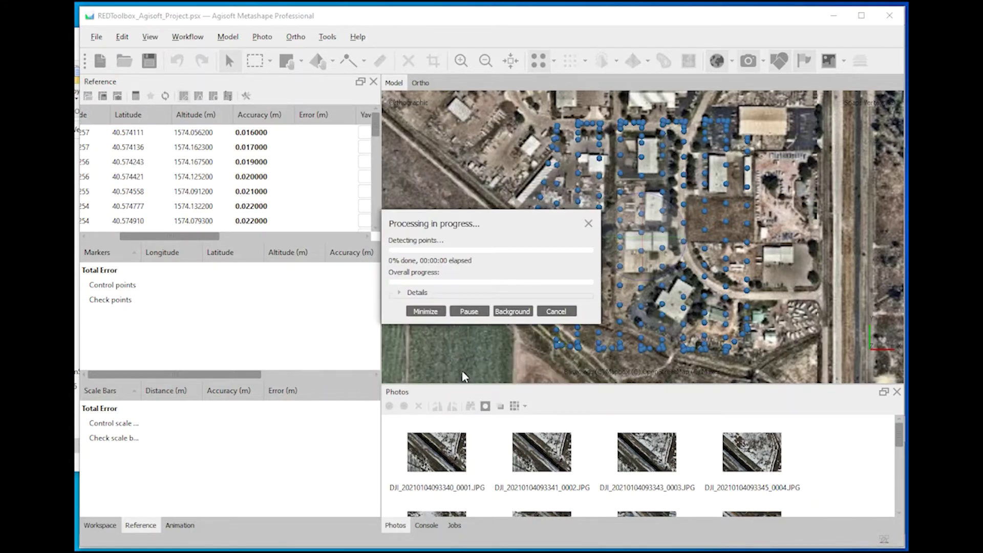
pyautogui.click(400, 293)
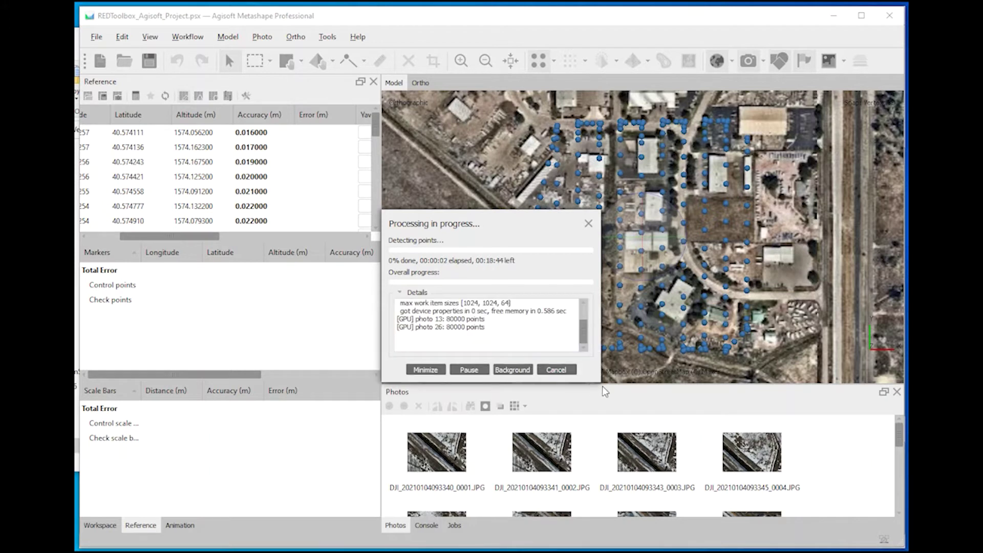
pyautogui.moveTo(597, 379); pyautogui.dragTo(727, 480)
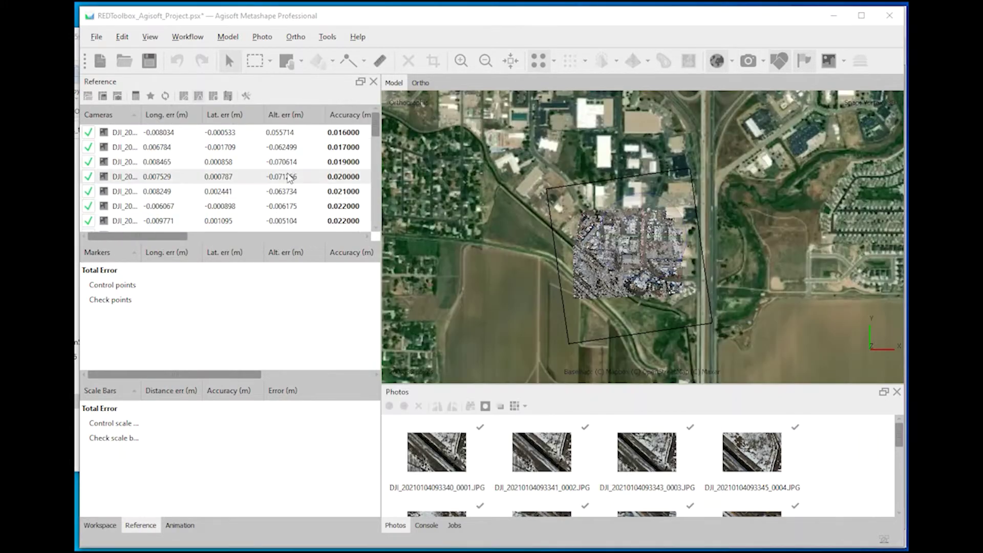
# - Check camera total errors of 0.007756, 0.004983 and 0.052499 m, then minimize Metashape
pyautogui.scroll(10, 640, 254)
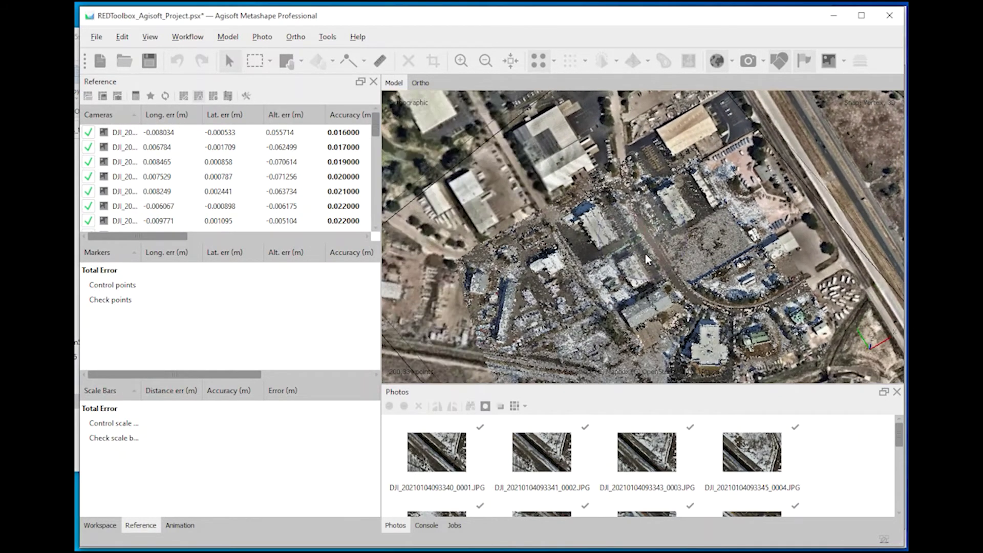
pyautogui.scroll(-5, 646, 259)
pyautogui.moveTo(646, 259); pyautogui.dragTo(649, 226)
pyautogui.scroll(5, 649, 225)
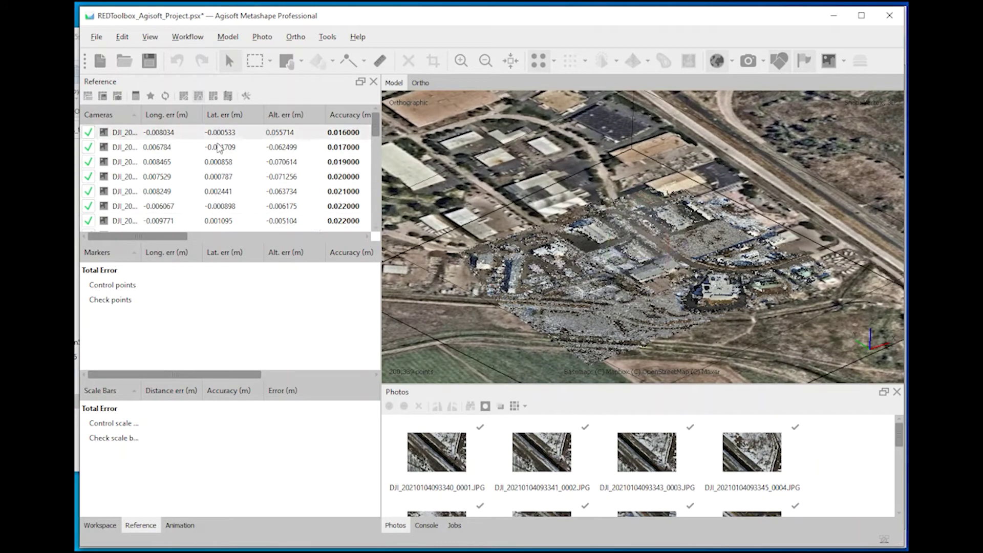
pyautogui.moveTo(377, 136); pyautogui.dragTo(377, 217)
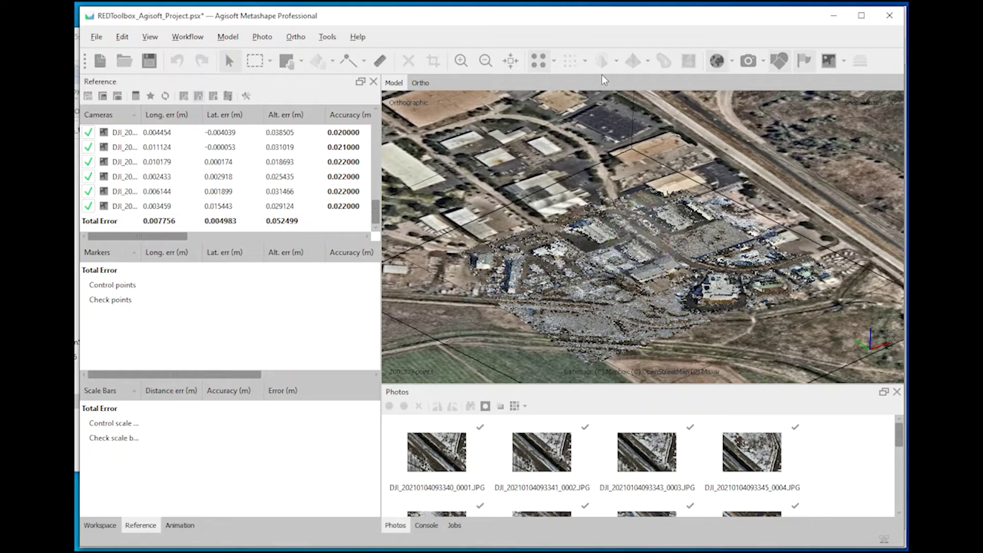
pyautogui.click(833, 15)
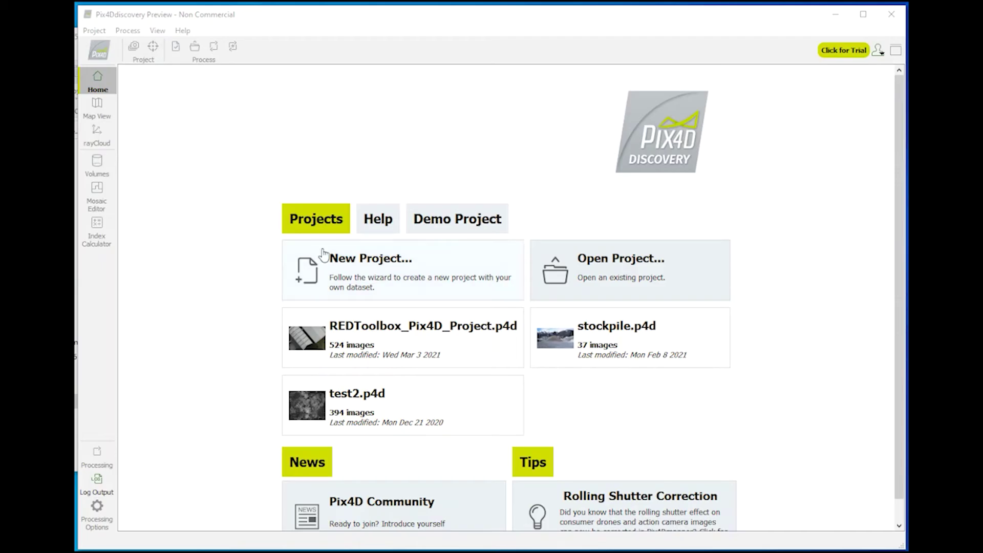
# - Create a new Pix4Ddiscovery project named M300_PPK
pyautogui.click(356, 266)
pyautogui.write('M300_PPK')
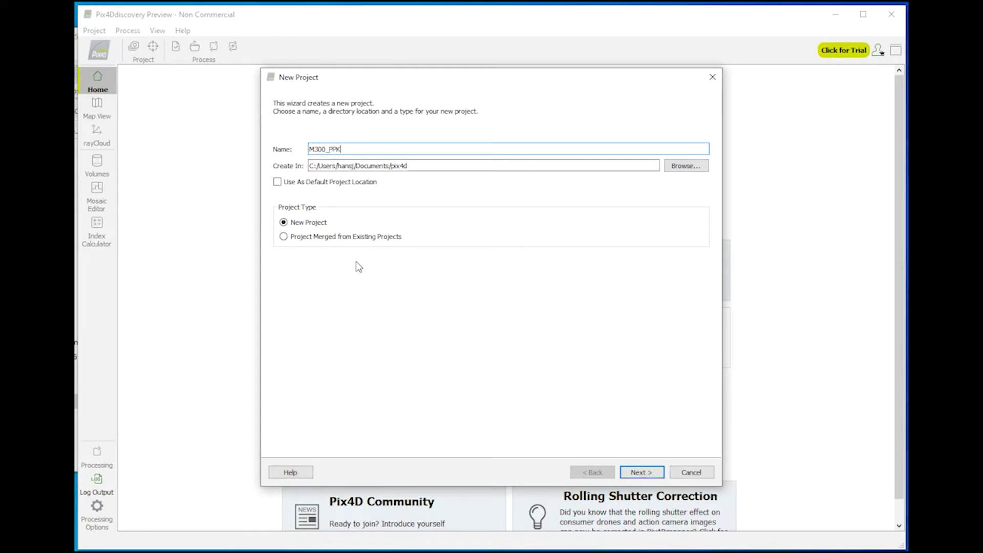
pyautogui.press('Return')
# - Add all 255 images from the REDtoolbox-outputs_geotagged folder
pyautogui.click(471, 151)
pyautogui.write('C:\\DATA_today\\P21-026 M300P1 - VerticalAspect Mark\\1 images\\REDtoolbox-outputs_2021-03-22_18h06m45s')
pyautogui.press('Return')
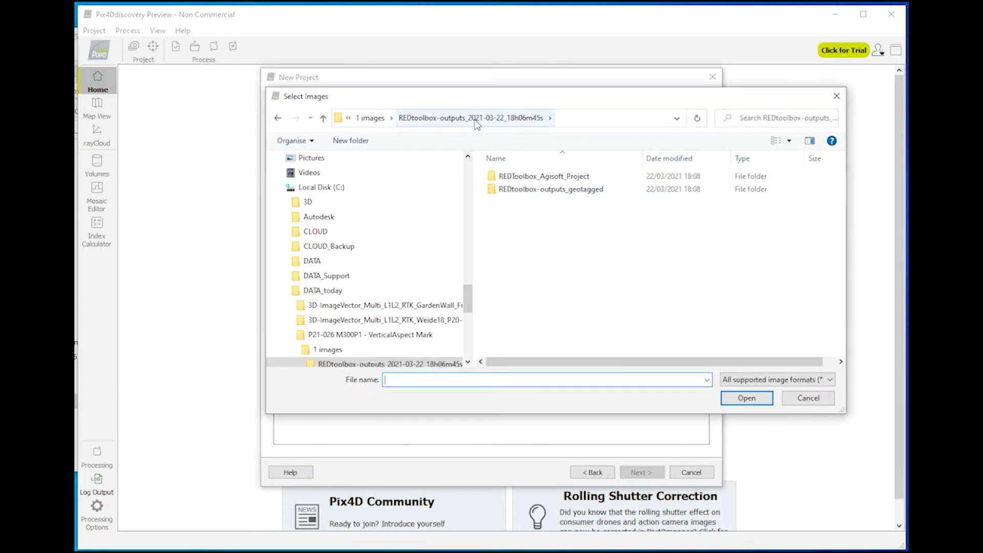
pyautogui.doubleClick(550, 193)
pyautogui.click(531, 193)
pyautogui.hotkey('ctrl', 'a')
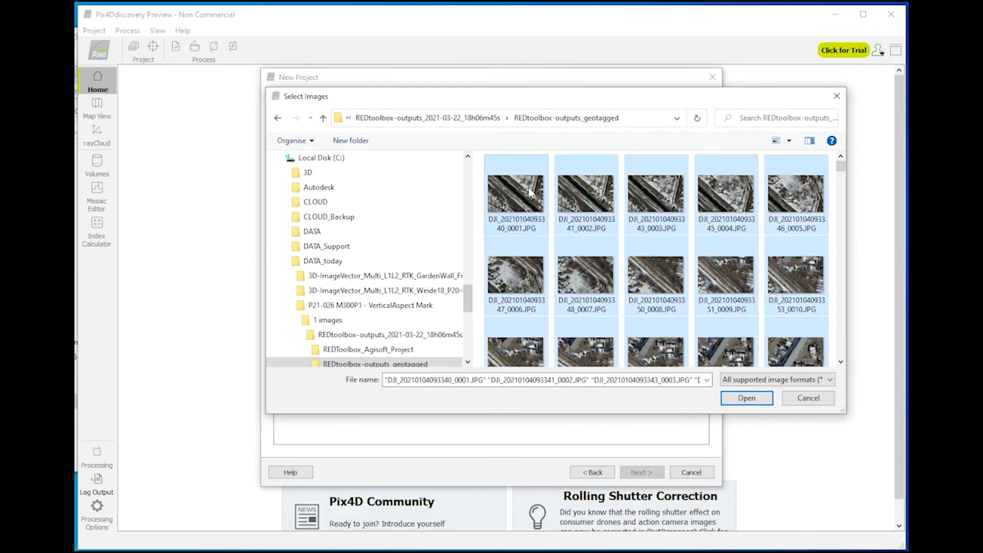
pyautogui.press('Return')
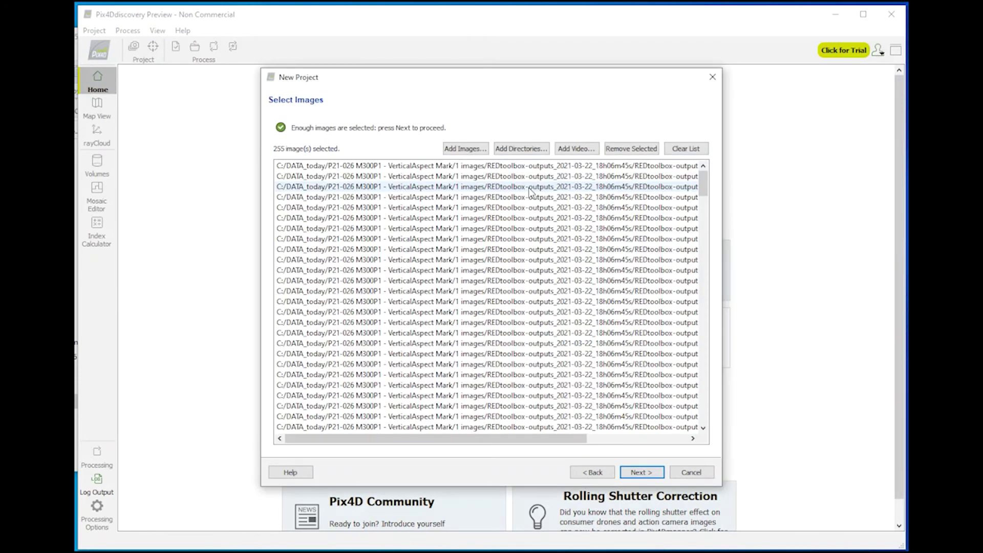
# - Advance the M300_PPK wizard and review the Image Properties table of 255 geolocated WGS 84 images
pyautogui.click(632, 473)
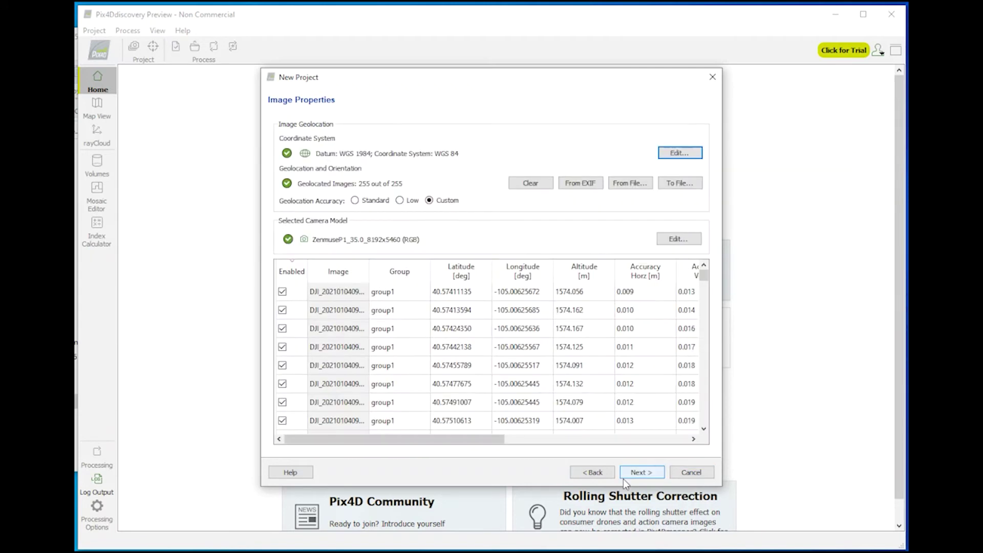
pyautogui.moveTo(503, 445); pyautogui.dragTo(612, 444)
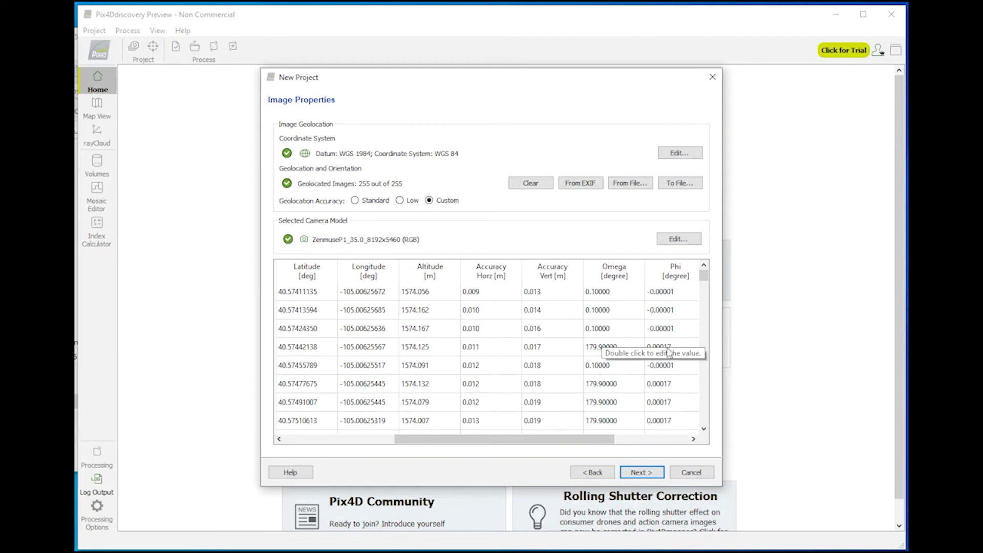
pyautogui.moveTo(590, 440); pyautogui.dragTo(556, 440)
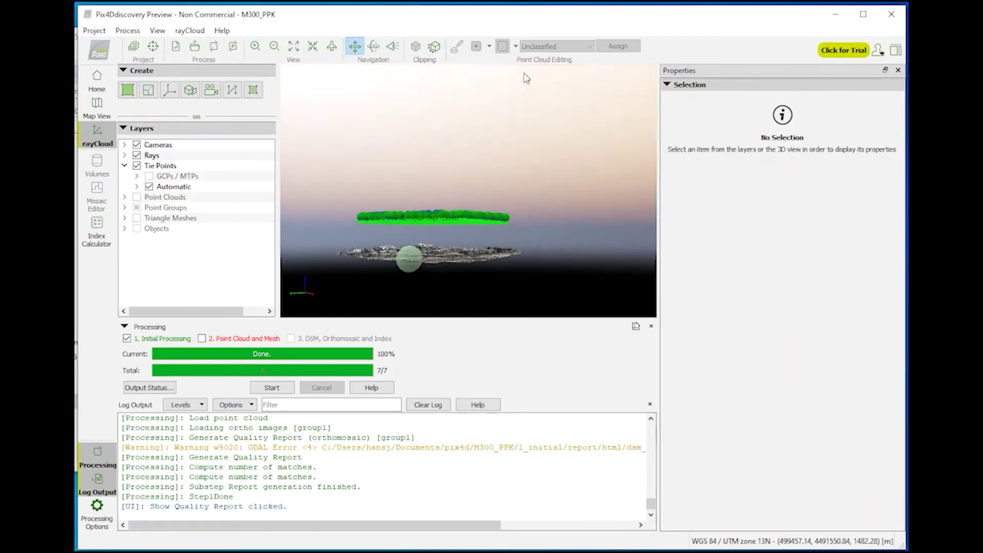
# - Open the M300_PPK quality report and read down through it, including the 0.116 px mean reprojection error
pyautogui.click(141, 33)
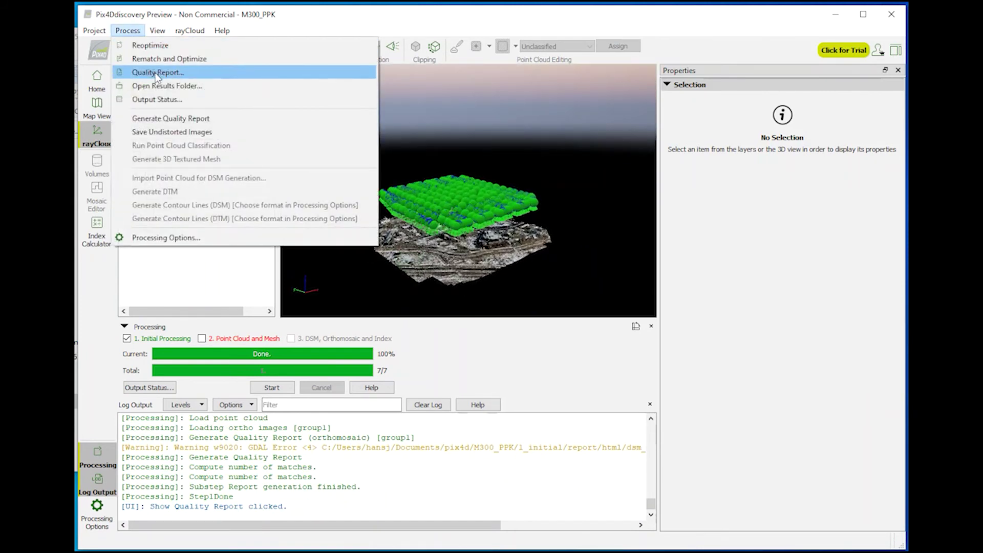
pyautogui.click(156, 74)
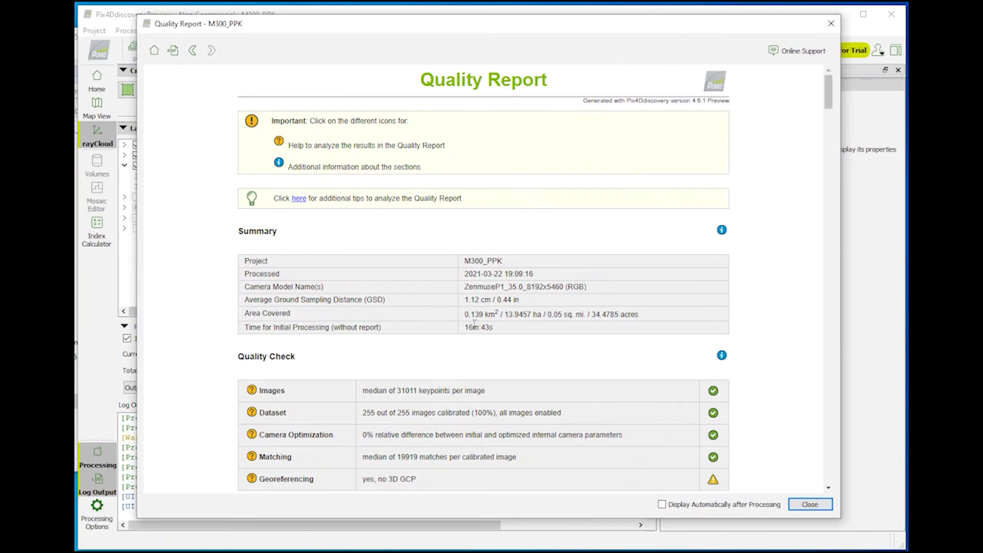
pyautogui.scroll(-3, 570, 350)
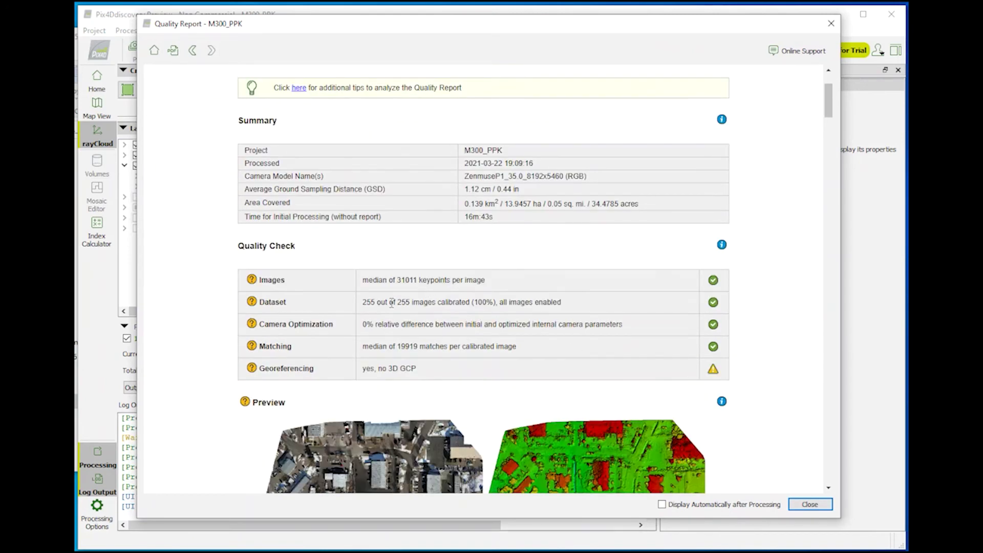
pyautogui.scroll(-6, 351, 371)
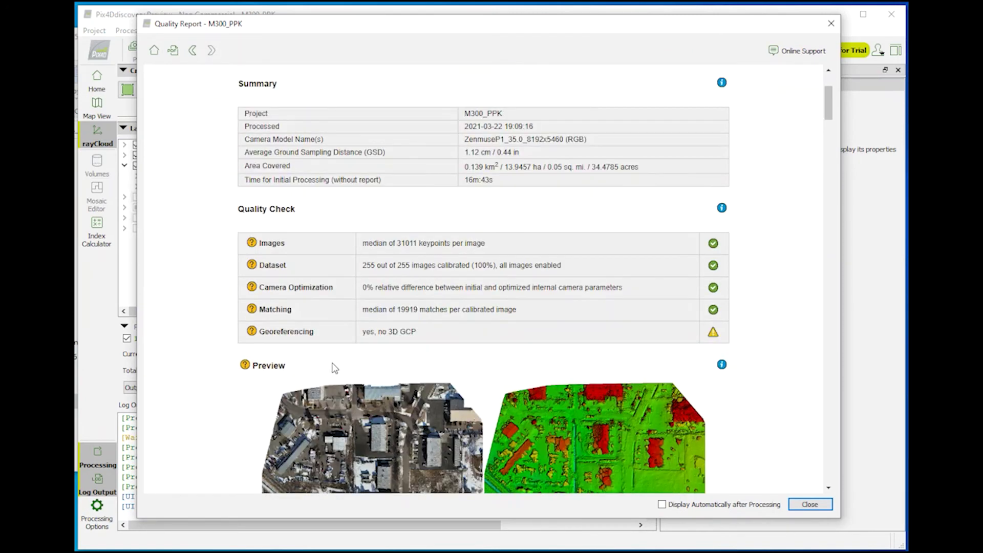
pyautogui.scroll(-9, 334, 368)
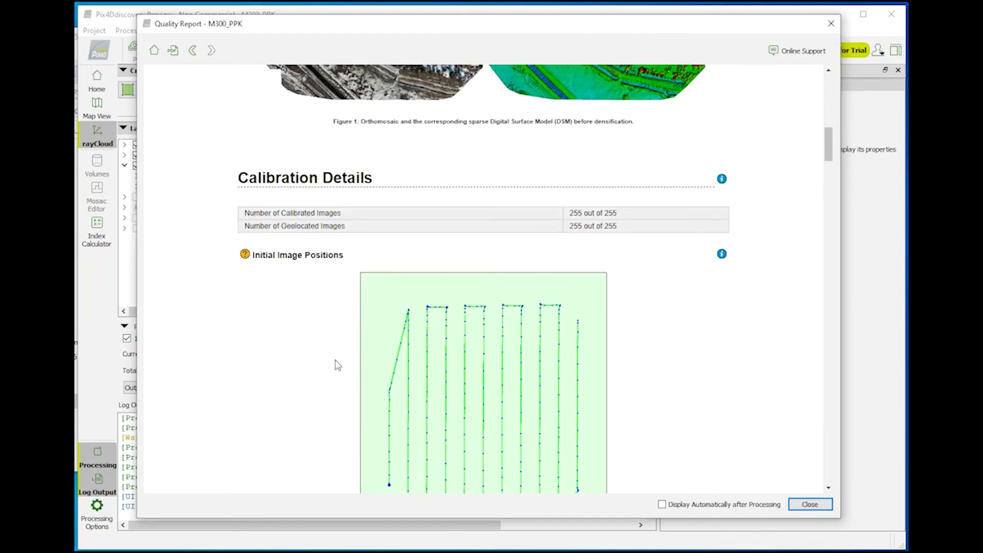
pyautogui.scroll(-3, 338, 363)
pyautogui.scroll(-8, 465, 281)
pyautogui.scroll(-5, 465, 282)
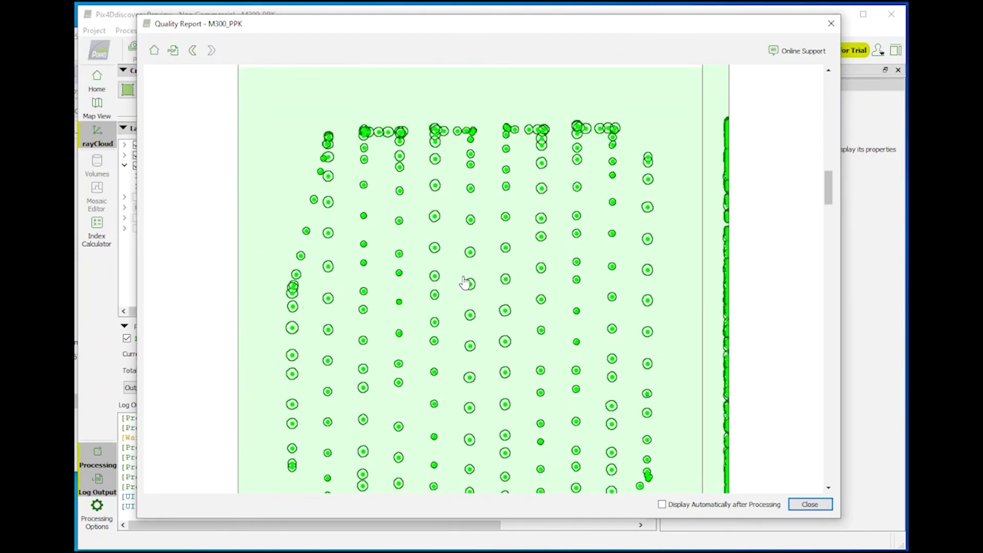
pyautogui.scroll(-2, 464, 283)
pyautogui.scroll(-2, 465, 283)
pyautogui.scroll(-3, 465, 282)
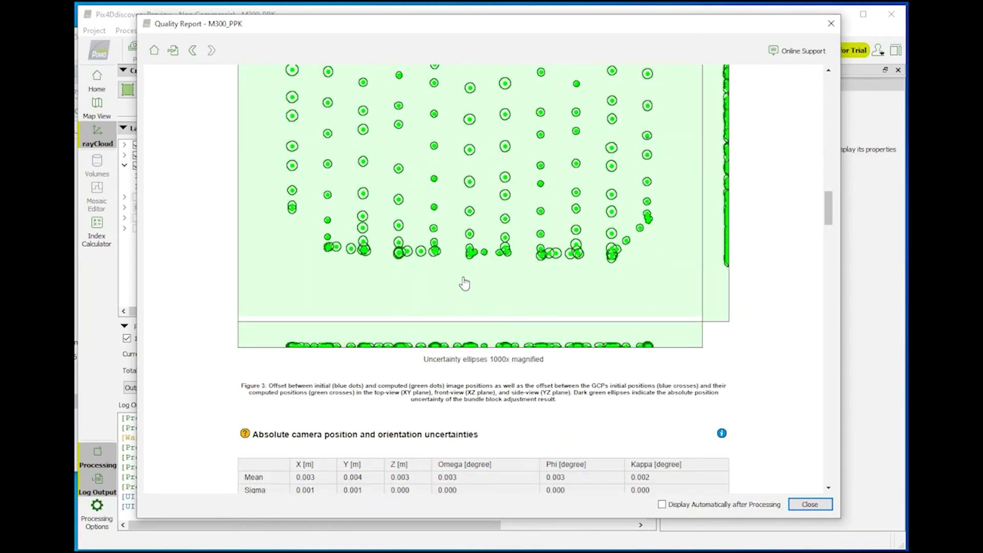
# - Highlight the mean camera position uncertainty values, then read the remaining report sections
pyautogui.moveTo(253, 327); pyautogui.dragTo(511, 331)
pyautogui.click(757, 318)
pyautogui.scroll(-9, 765, 290)
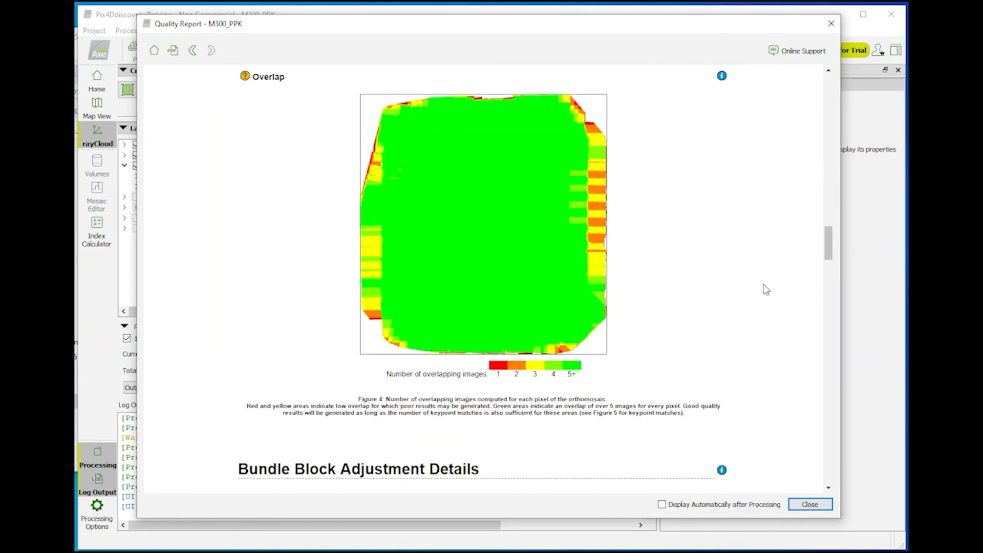
pyautogui.scroll(-2, 770, 288)
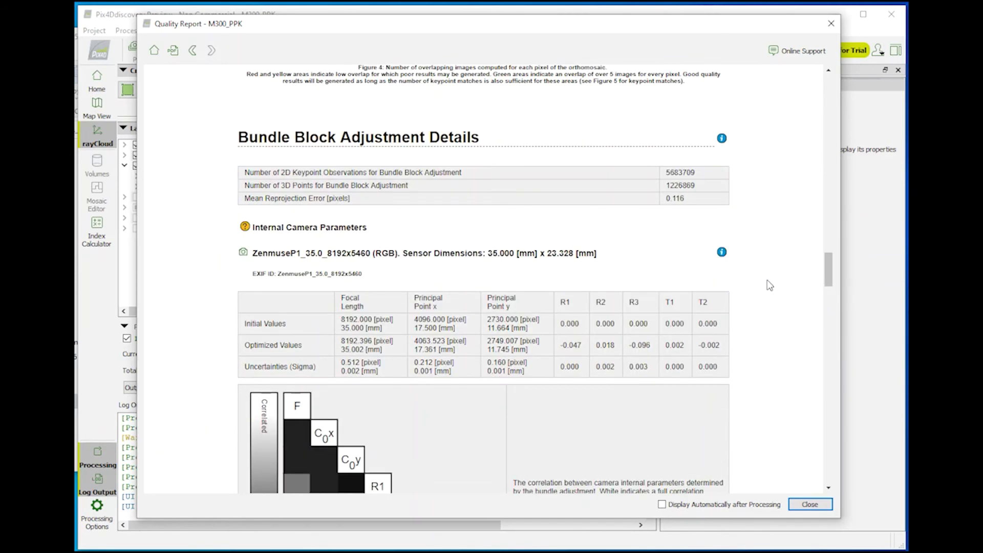
pyautogui.scroll(-3, 767, 282)
pyautogui.scroll(-16, 769, 279)
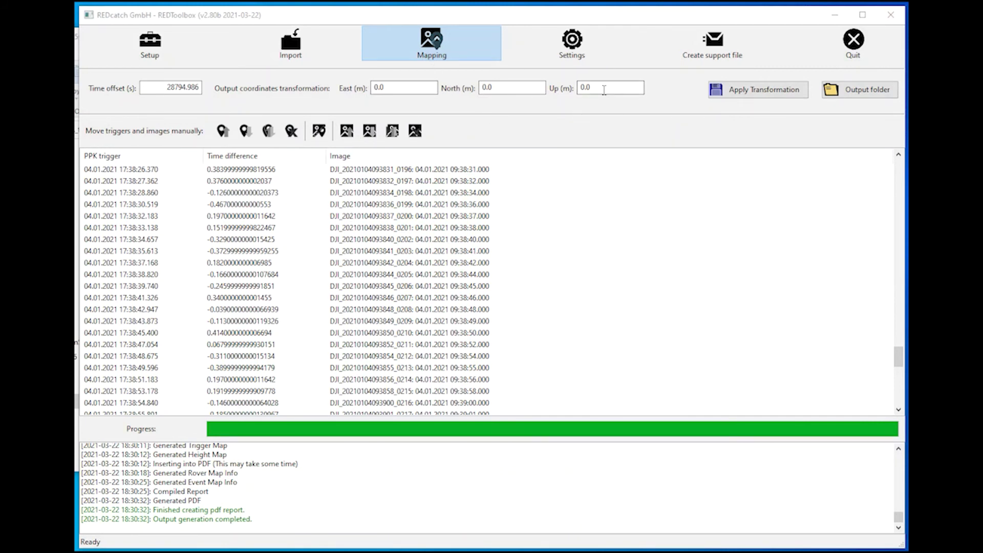
# - Set the output shift to East 0.02, North 0.06, Up 46.56 m and apply the transformation
pyautogui.press('Tab')
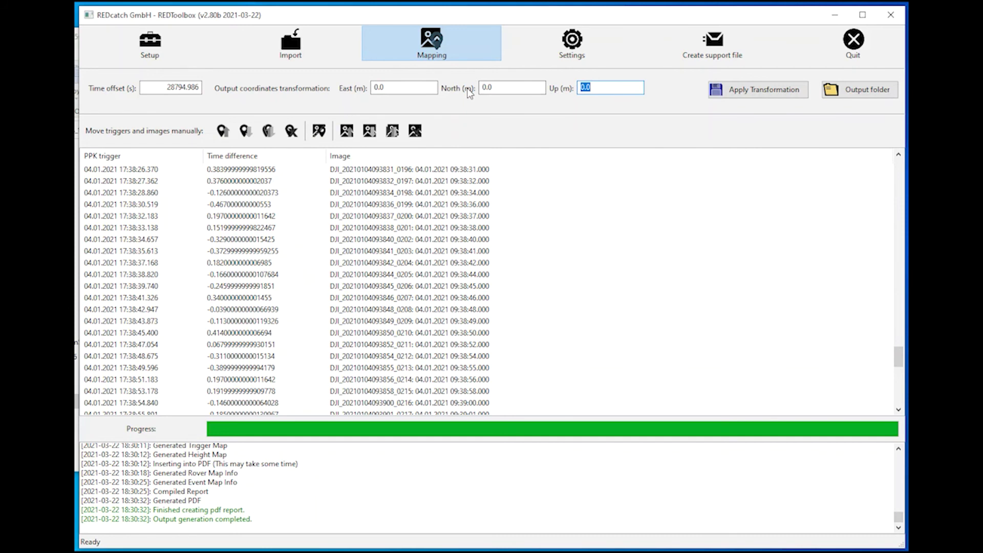
pyautogui.write('46.56')
pyautogui.click(387, 88)
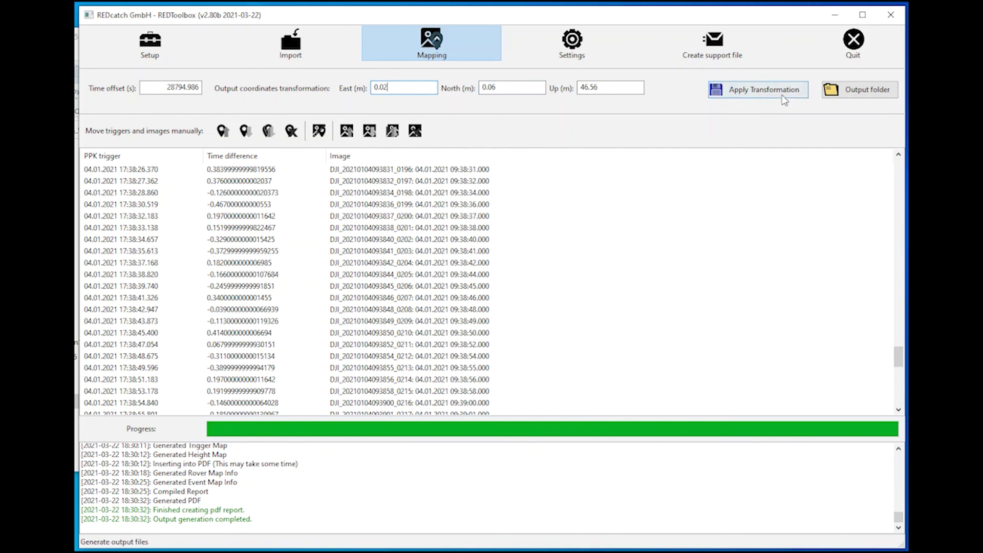
pyautogui.click(766, 98)
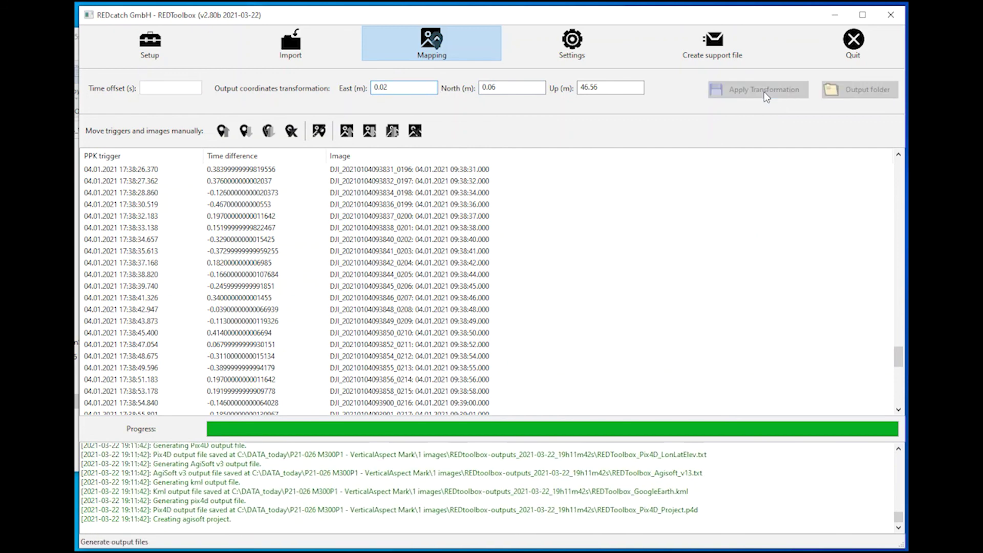